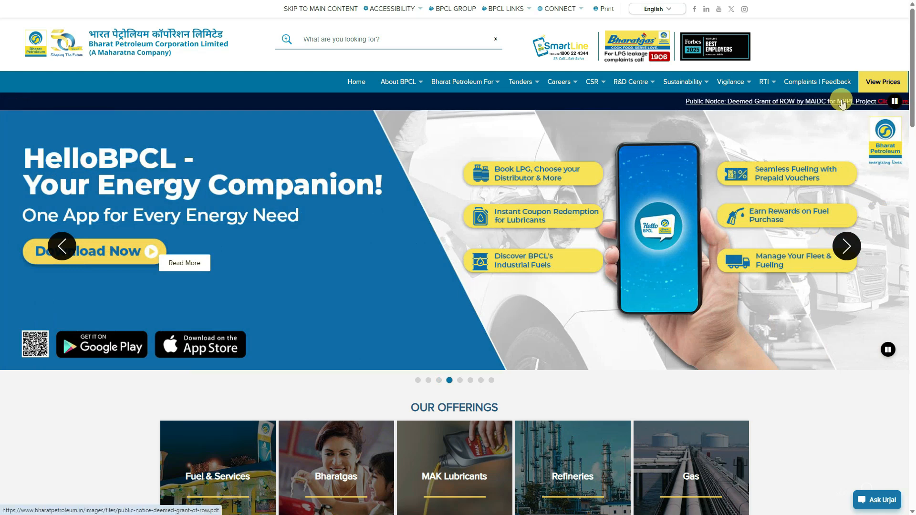
- Open the BPCL non-management recruitment notification and review the refinery-wise vacancies and the pay and perks sections
{"action": "left_click", "coordinate": [843, 102]}
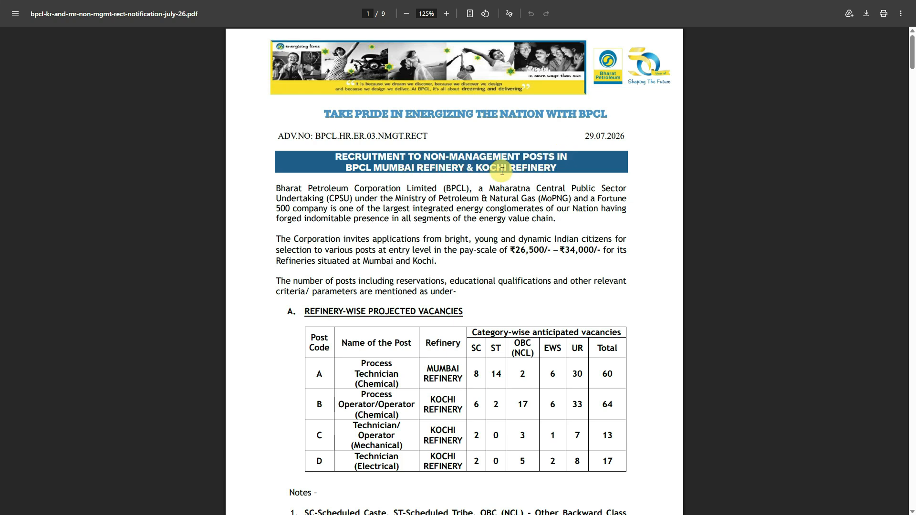
{"action": "scroll", "coordinate": [547, 168], "scroll_direction": "down", "scroll_amount": 1}
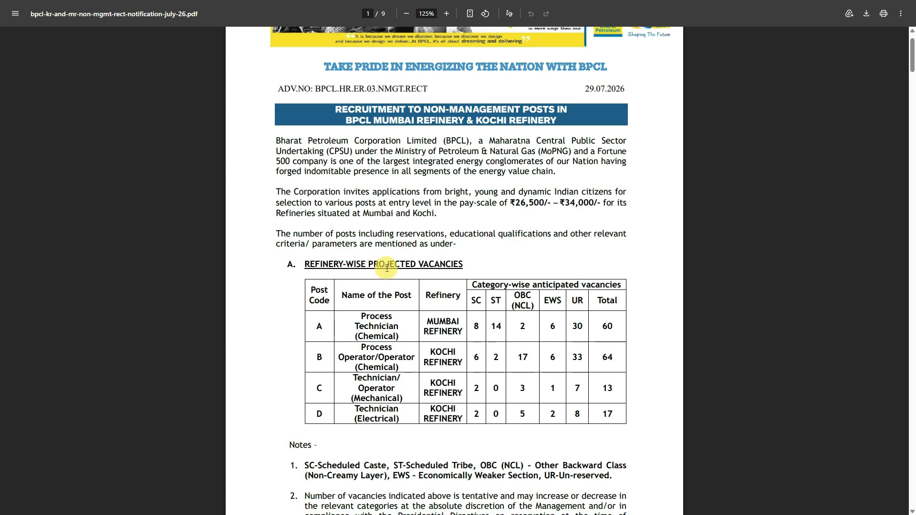
{"action": "scroll", "coordinate": [472, 267], "scroll_direction": "down", "scroll_amount": 3}
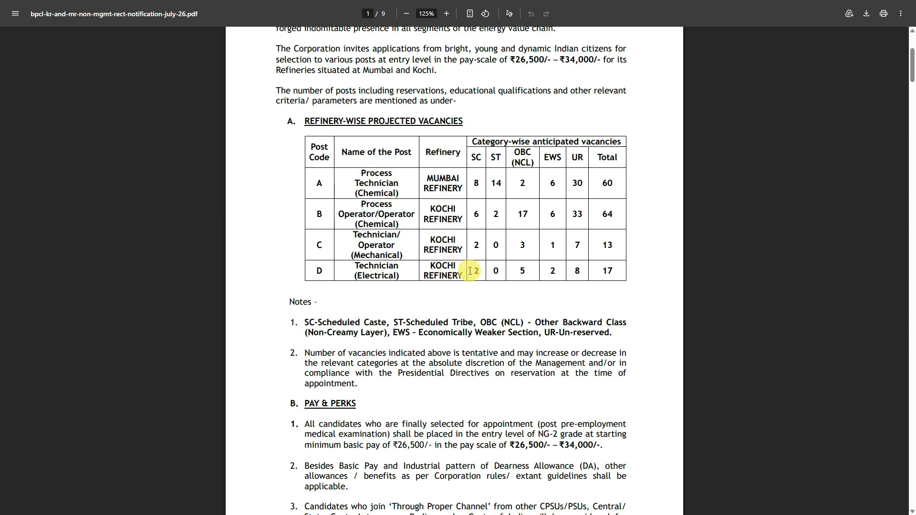
{"action": "scroll", "coordinate": [525, 253], "scroll_direction": "down", "scroll_amount": 10}
{"action": "scroll", "coordinate": [525, 248], "scroll_direction": "down", "scroll_amount": 4}
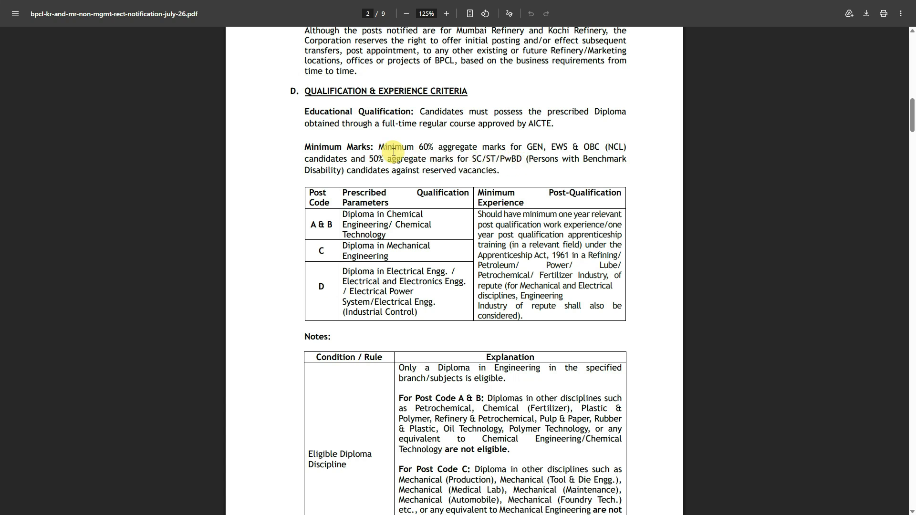
- Read the notification's qualification and experience criteria, diploma eligibility rules, and minimum and maximum age limits
{"action": "scroll", "coordinate": [470, 159], "scroll_direction": "down", "scroll_amount": 1}
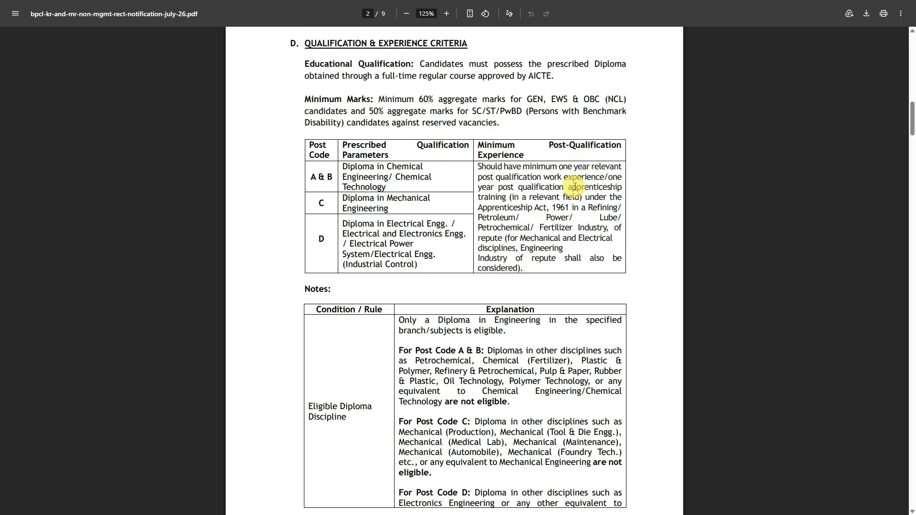
{"action": "scroll", "coordinate": [493, 248], "scroll_direction": "down", "scroll_amount": 1}
{"action": "scroll", "coordinate": [493, 249], "scroll_direction": "down", "scroll_amount": 10}
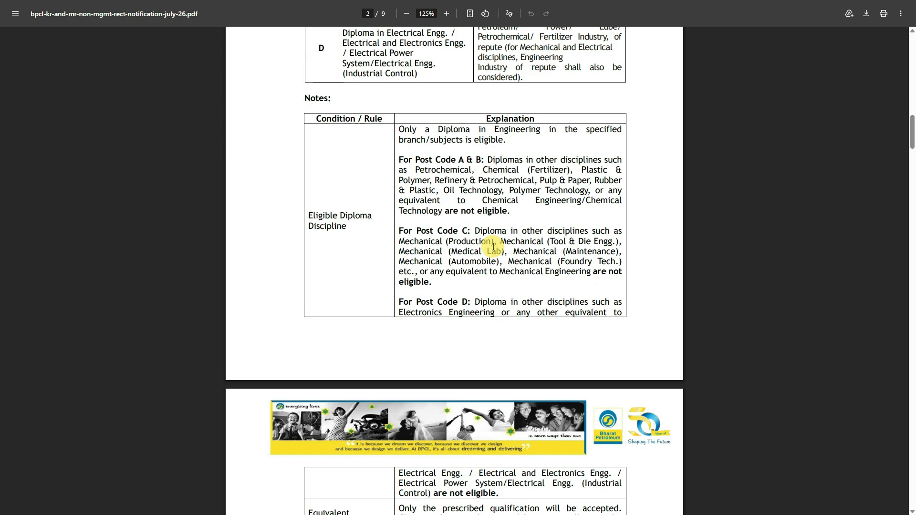
{"action": "scroll", "coordinate": [434, 252], "scroll_direction": "down", "scroll_amount": 7}
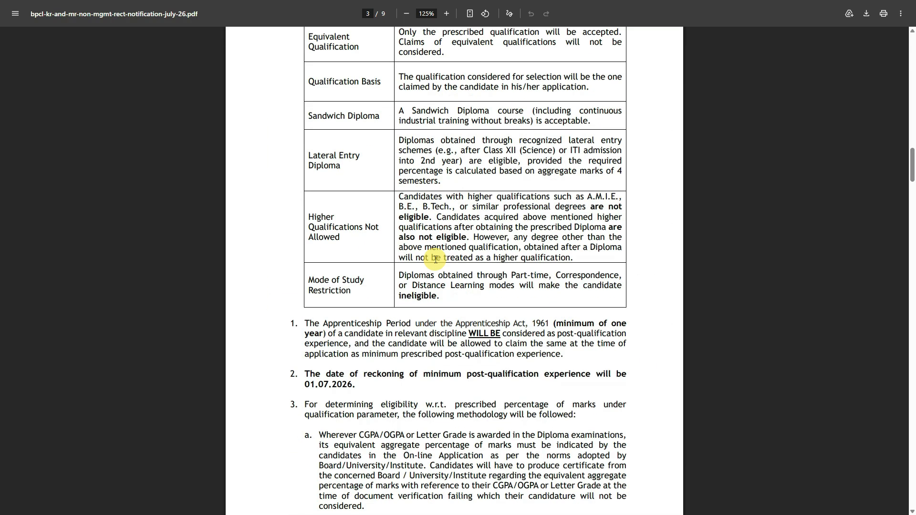
{"action": "scroll", "coordinate": [439, 247], "scroll_direction": "down", "scroll_amount": 8}
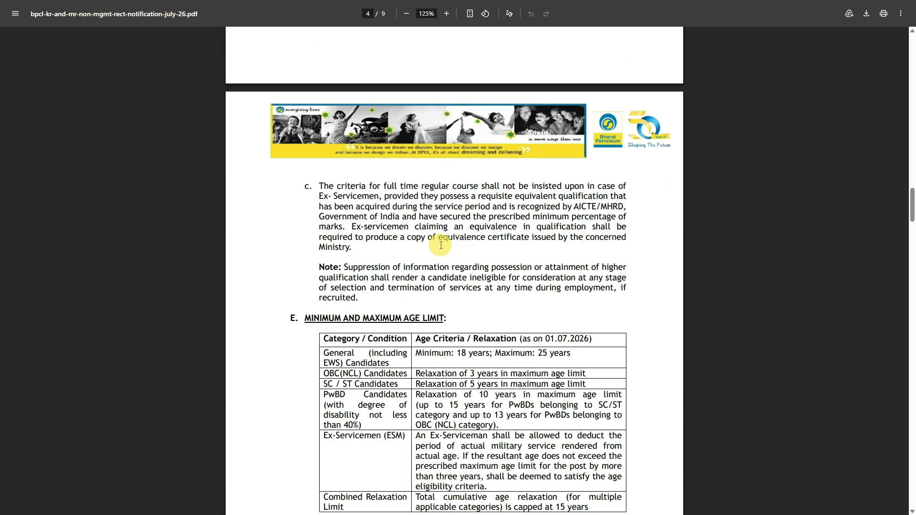
{"action": "scroll", "coordinate": [411, 260], "scroll_direction": "down", "scroll_amount": 1}
{"action": "scroll", "coordinate": [411, 260], "scroll_direction": "down", "scroll_amount": 2}
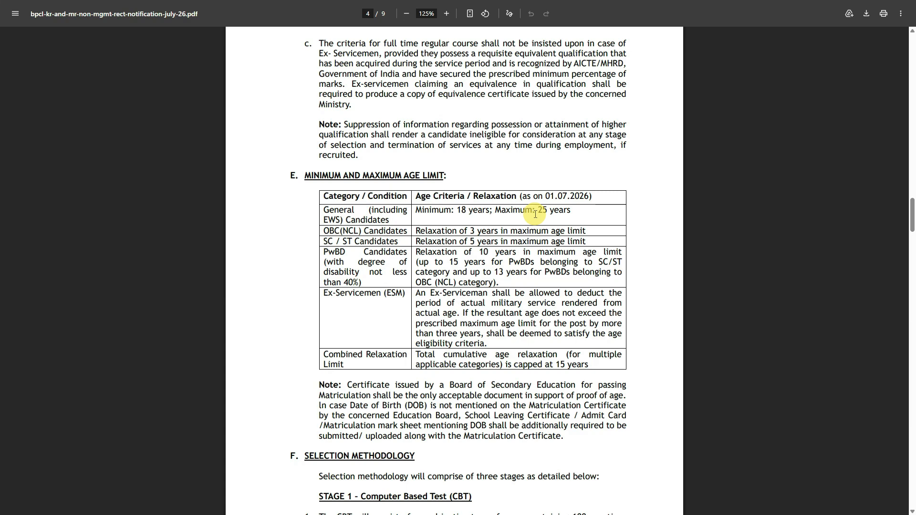
{"action": "scroll", "coordinate": [569, 219], "scroll_direction": "down", "scroll_amount": 3}
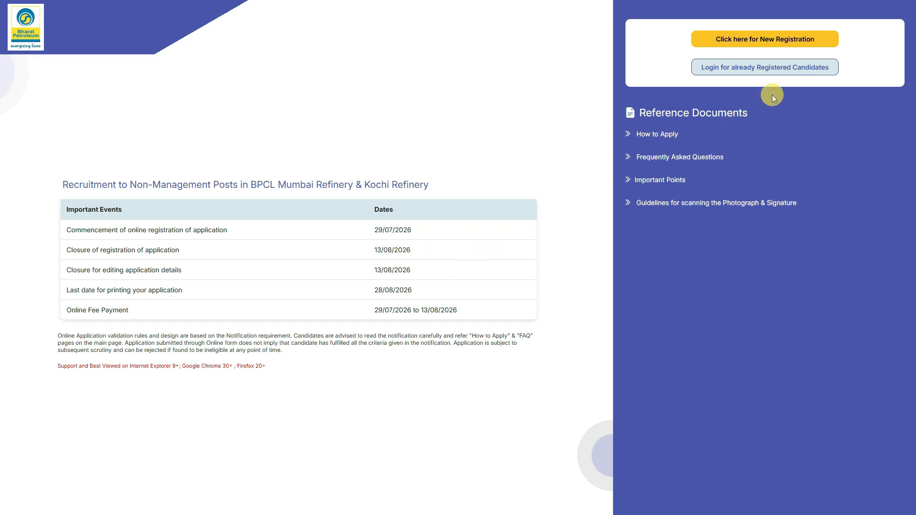
- Start a new candidate registration and go through the Basic Information form's name, mobile and email fields
{"action": "left_click", "coordinate": [815, 45]}
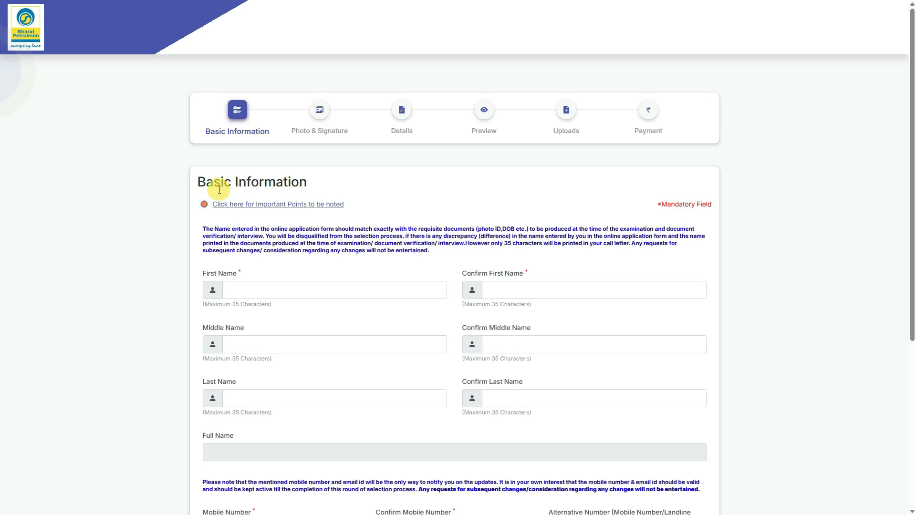
{"action": "scroll", "coordinate": [434, 191], "scroll_direction": "down", "scroll_amount": 1}
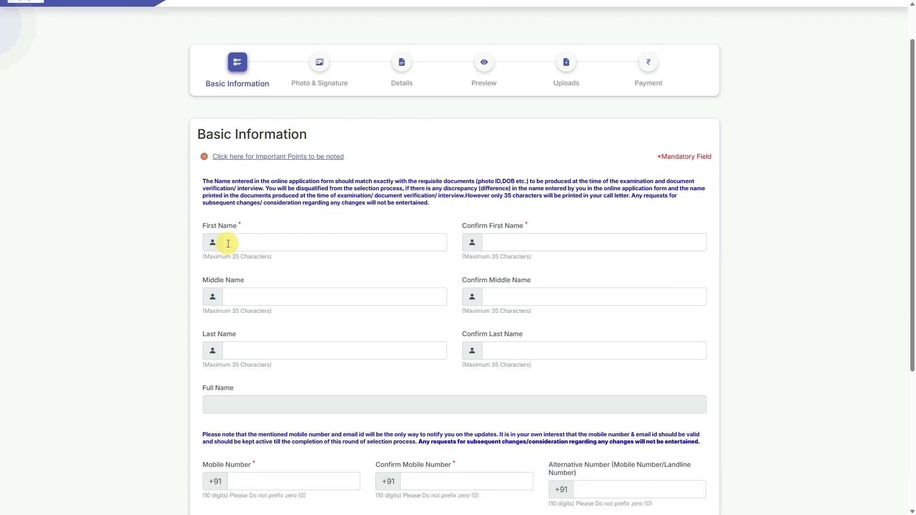
{"action": "scroll", "coordinate": [228, 244], "scroll_direction": "down", "scroll_amount": 1}
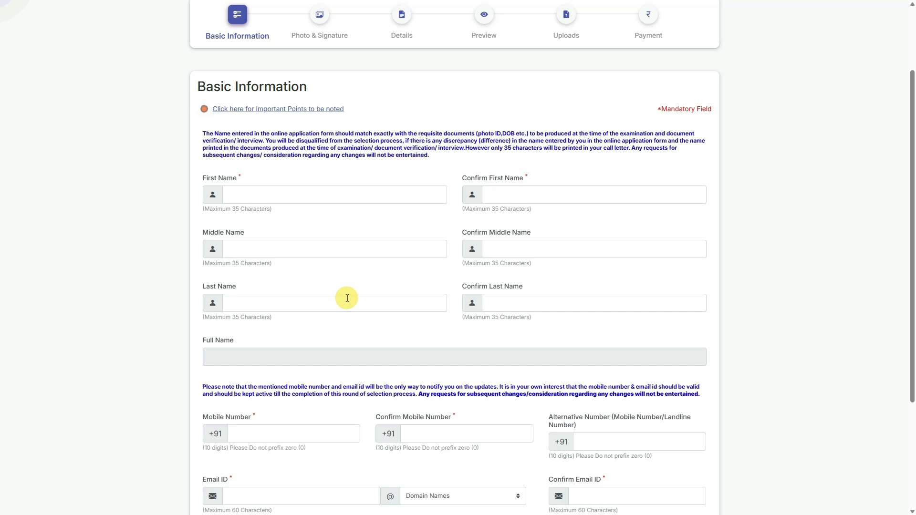
{"action": "scroll", "coordinate": [508, 287], "scroll_direction": "down", "scroll_amount": 2}
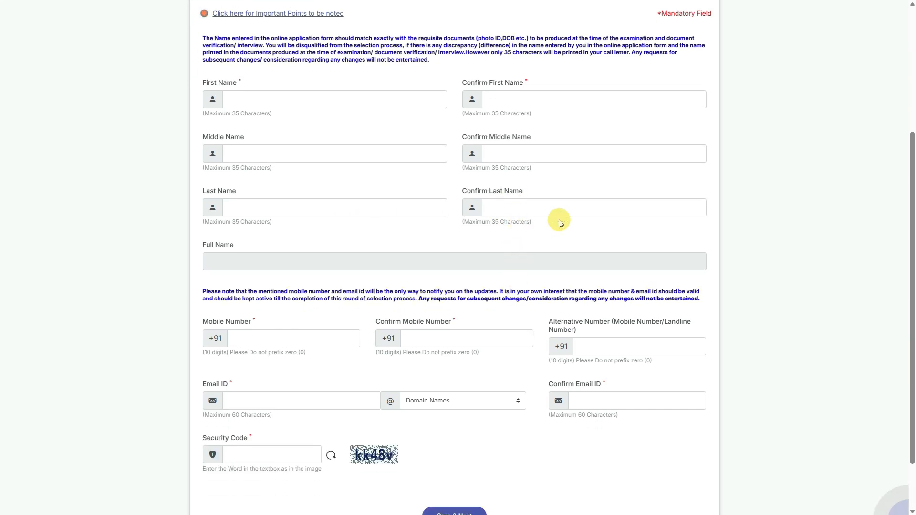
{"action": "scroll", "coordinate": [381, 253], "scroll_direction": "down", "scroll_amount": 2}
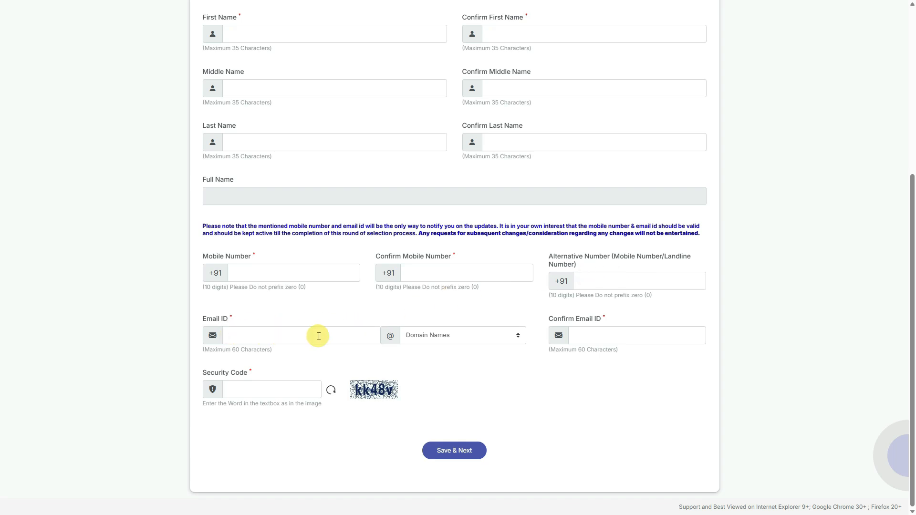
- Choose gmail.com as the email domain and save the Basic Information section to continue
{"action": "left_click", "coordinate": [453, 339]}
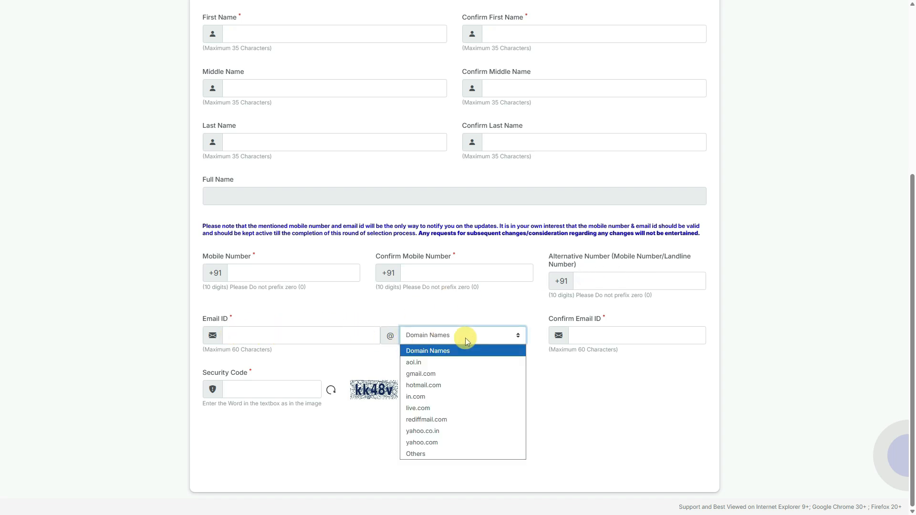
{"action": "left_click", "coordinate": [440, 373]}
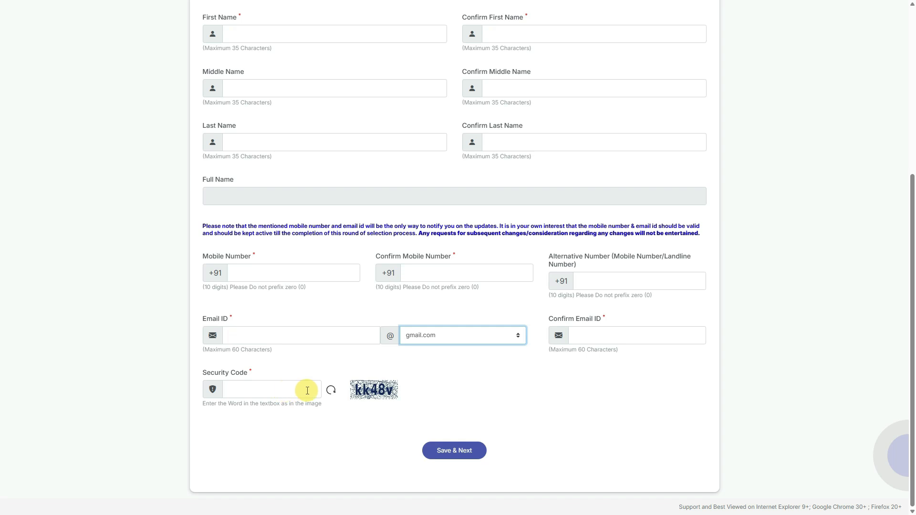
{"action": "left_click", "coordinate": [469, 457]}
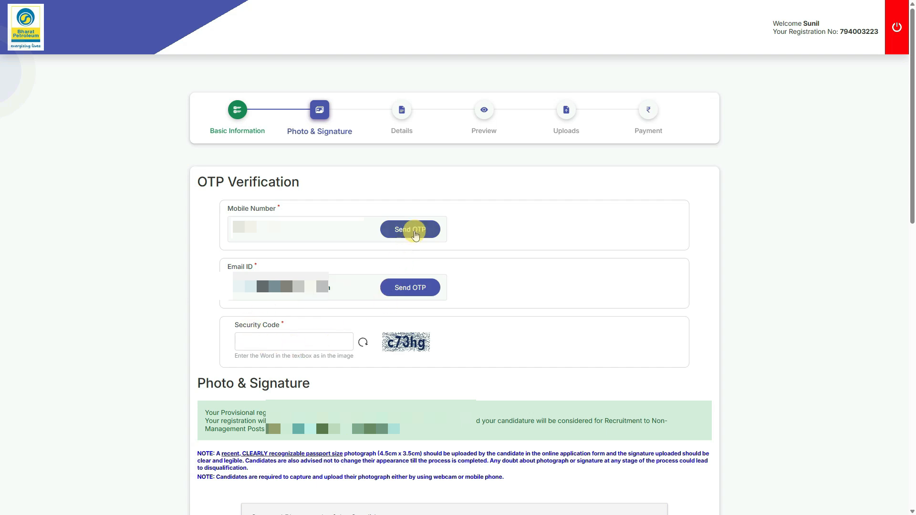
- Request the OTP for the email ID, and open the guidelines for scanning the photograph and signature to read the photo requirements
{"action": "left_click", "coordinate": [411, 287]}
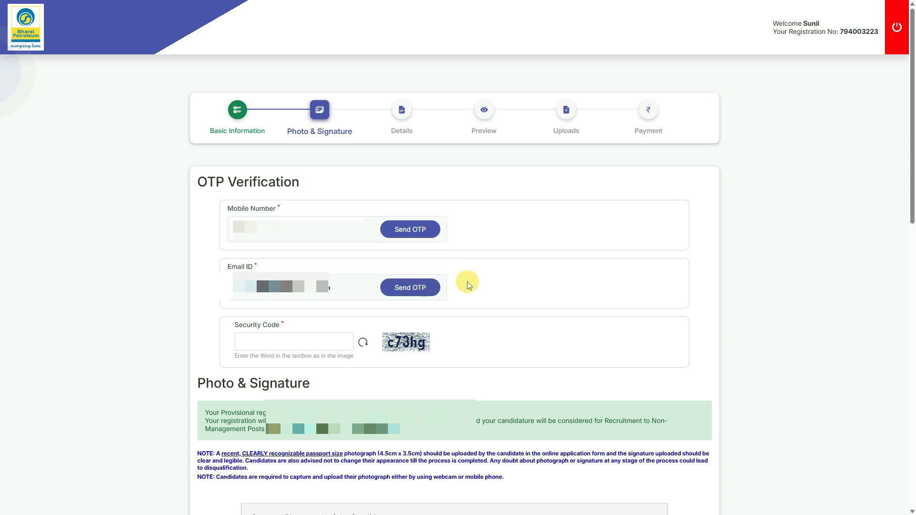
{"action": "scroll", "coordinate": [771, 246], "scroll_direction": "down", "scroll_amount": 7}
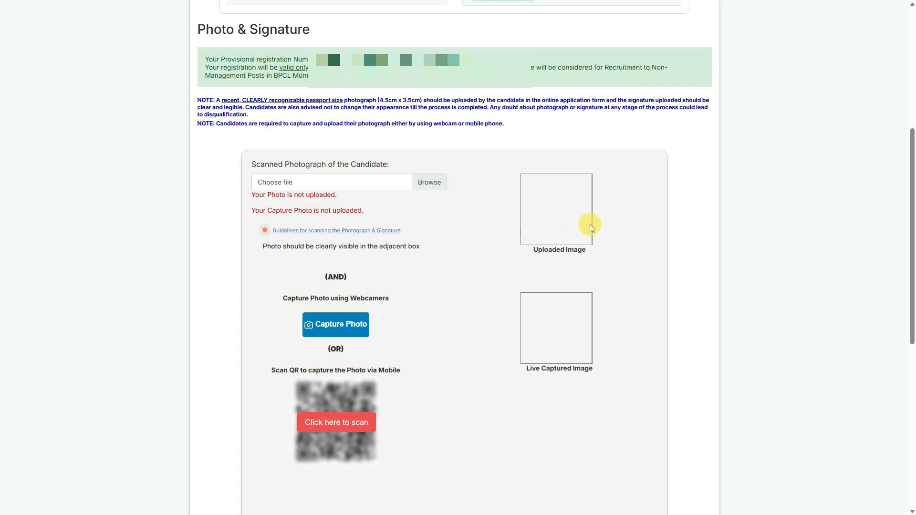
{"action": "left_click", "coordinate": [375, 231]}
{"action": "scroll", "coordinate": [510, 259], "scroll_direction": "down", "scroll_amount": 2}
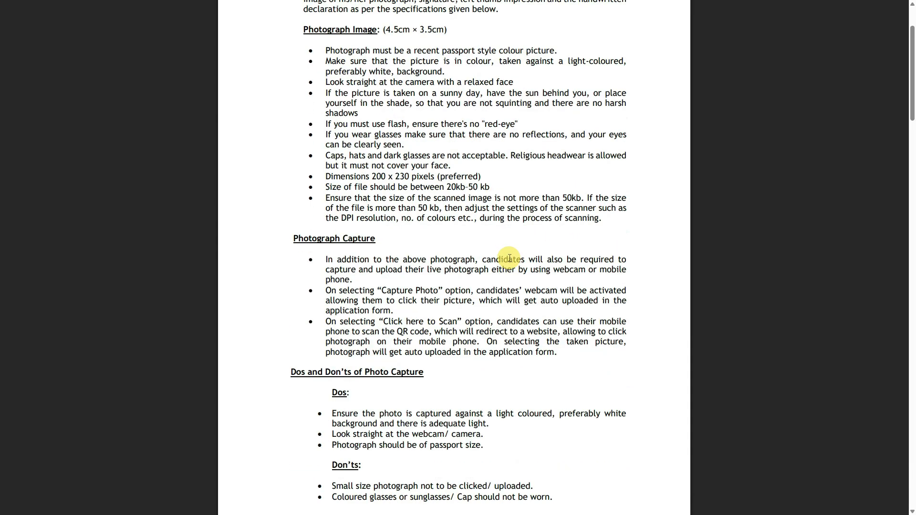
{"action": "scroll", "coordinate": [510, 259], "scroll_direction": "up", "scroll_amount": 2}
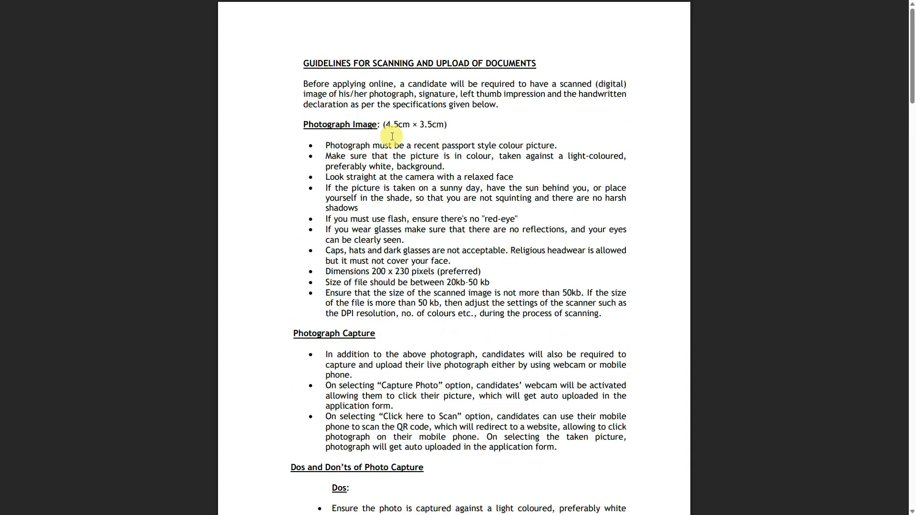
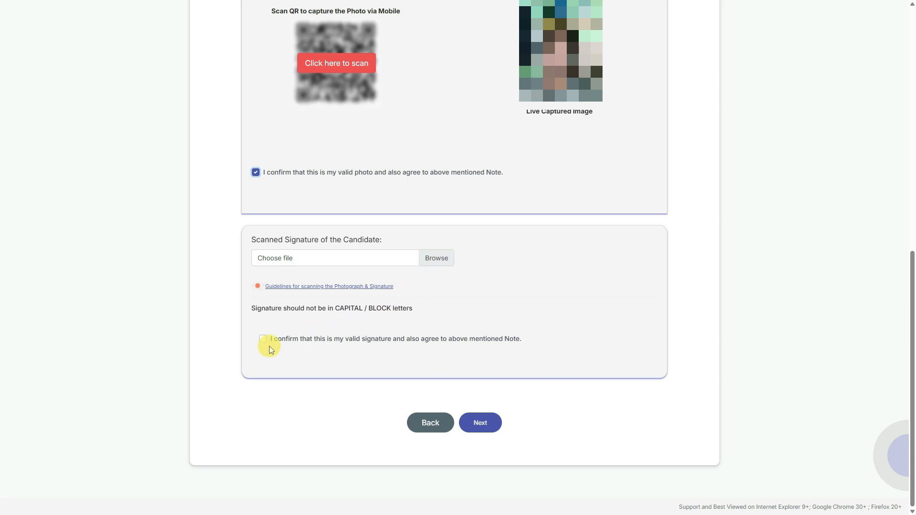
- Submit the Photo & Signature section and continue to the Basic Details form
{"action": "left_click", "coordinate": [475, 424]}
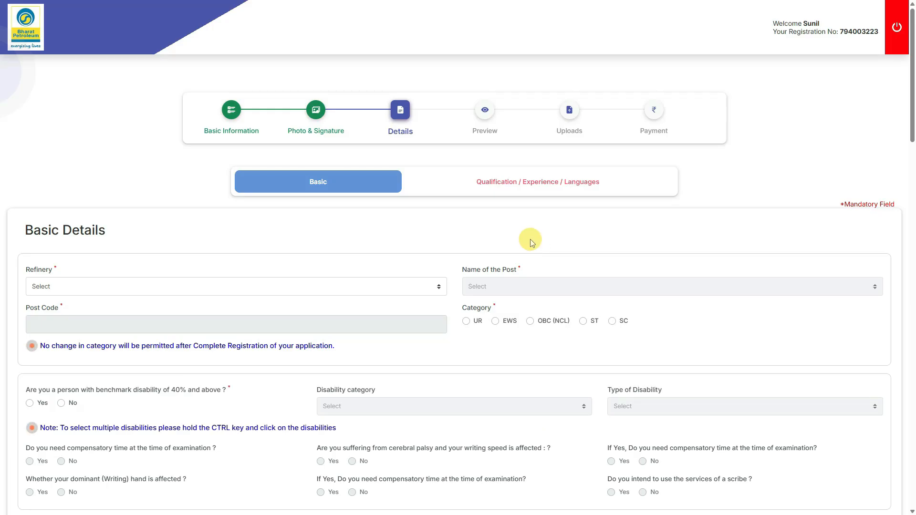
{"action": "scroll", "coordinate": [222, 230], "scroll_direction": "down", "scroll_amount": 2}
- Set the refinery to MUMBAI REFINERY and the post to Process Technician (Chemical)
{"action": "left_click", "coordinate": [149, 187]}
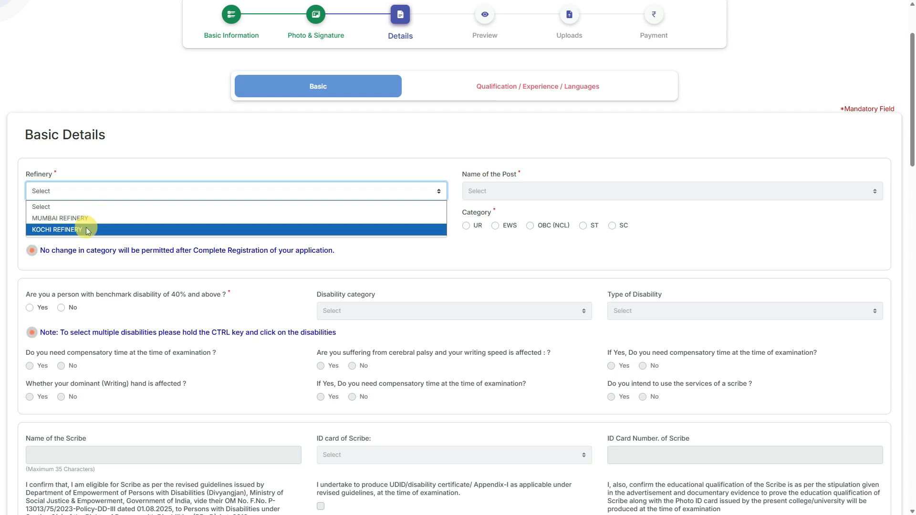
{"action": "left_click", "coordinate": [116, 219]}
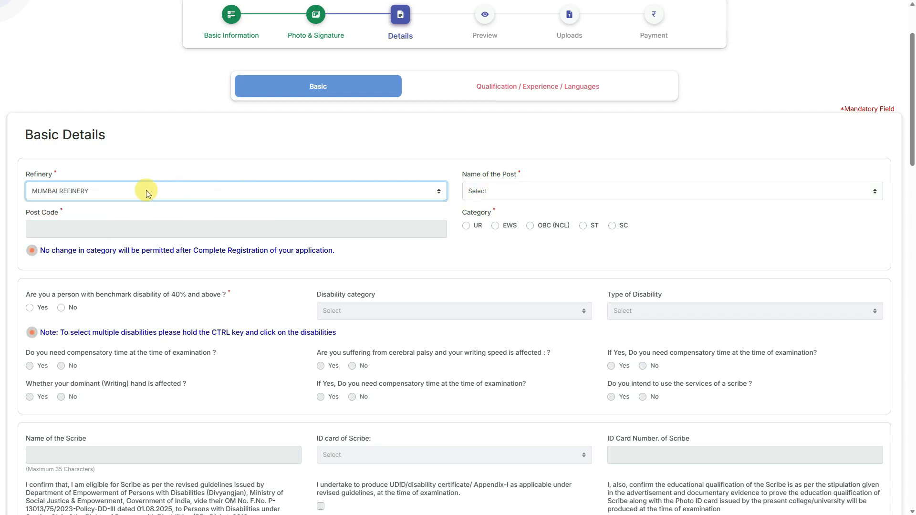
{"action": "left_click", "coordinate": [510, 192]}
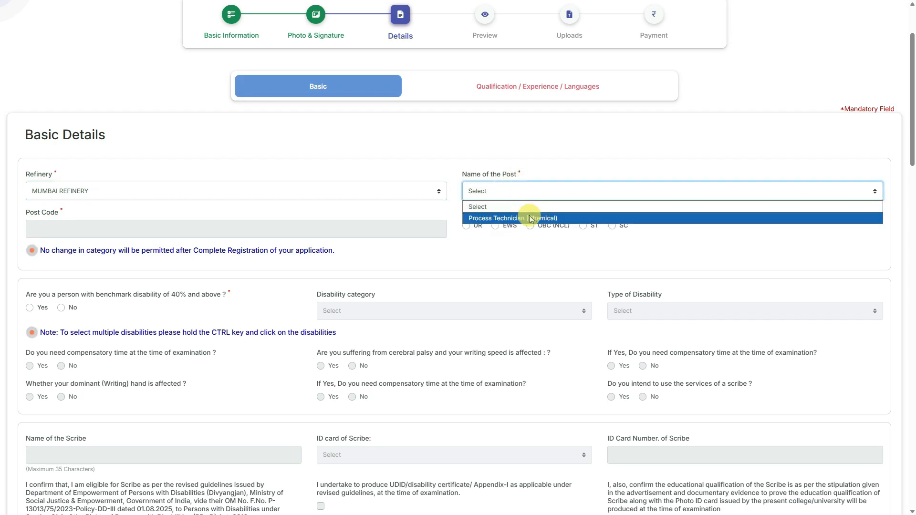
{"action": "left_click", "coordinate": [562, 218]}
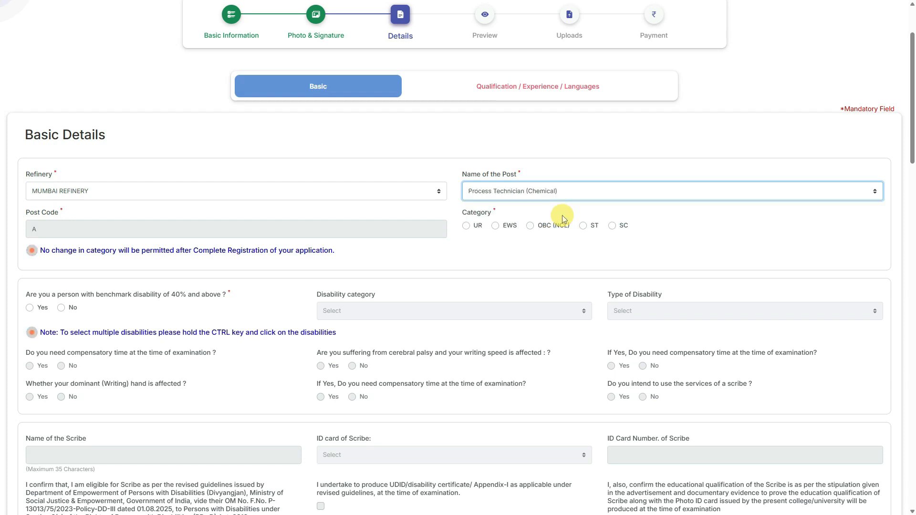
- Set the refinery to KOCHI REFINERY, the post to Technician (Electrical) and the category to UR
{"action": "left_click", "coordinate": [372, 191]}
{"action": "left_click", "coordinate": [220, 229]}
{"action": "left_click", "coordinate": [519, 189]}
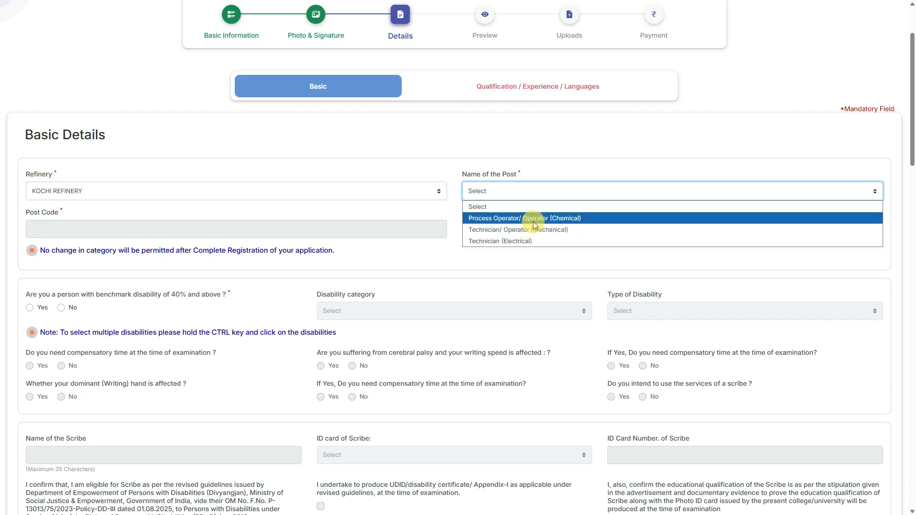
{"action": "left_click", "coordinate": [499, 240]}
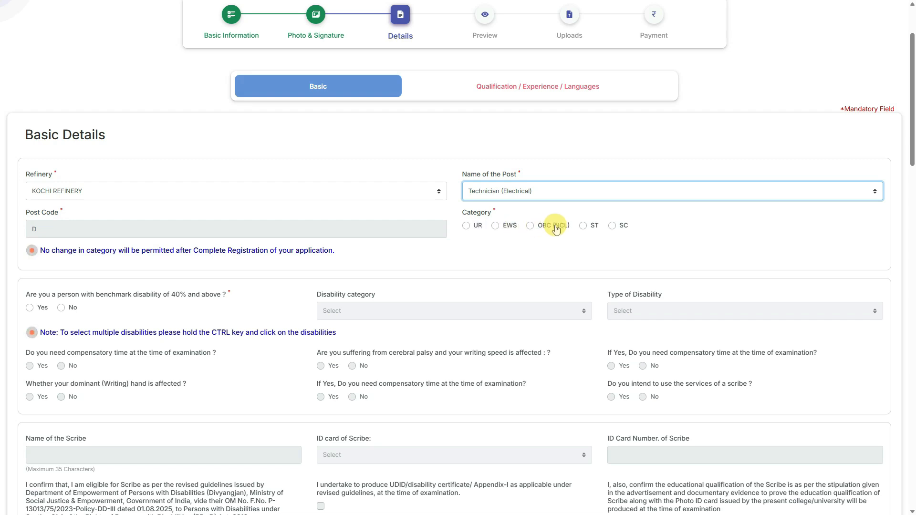
{"action": "left_click", "coordinate": [466, 226]}
{"action": "left_click", "coordinate": [539, 60]}
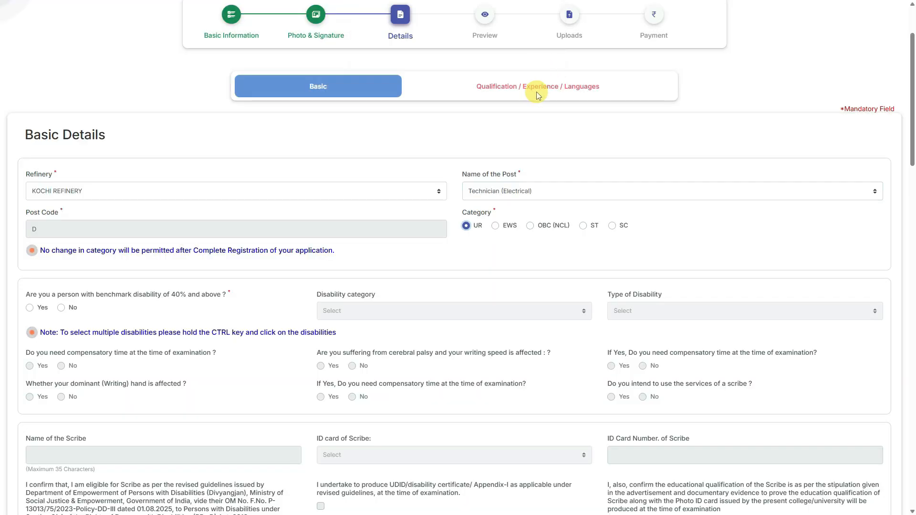
- Answer No to the benchmark disability question and Yes to the Ex-Serviceman question
{"action": "scroll", "coordinate": [464, 193], "scroll_direction": "down", "scroll_amount": 2}
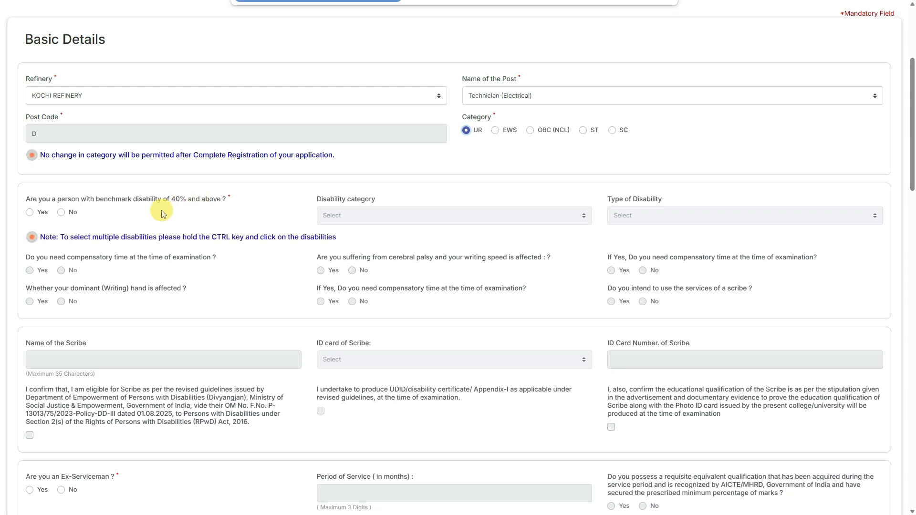
{"action": "left_click", "coordinate": [62, 213]}
{"action": "scroll", "coordinate": [394, 201], "scroll_direction": "down", "scroll_amount": 5}
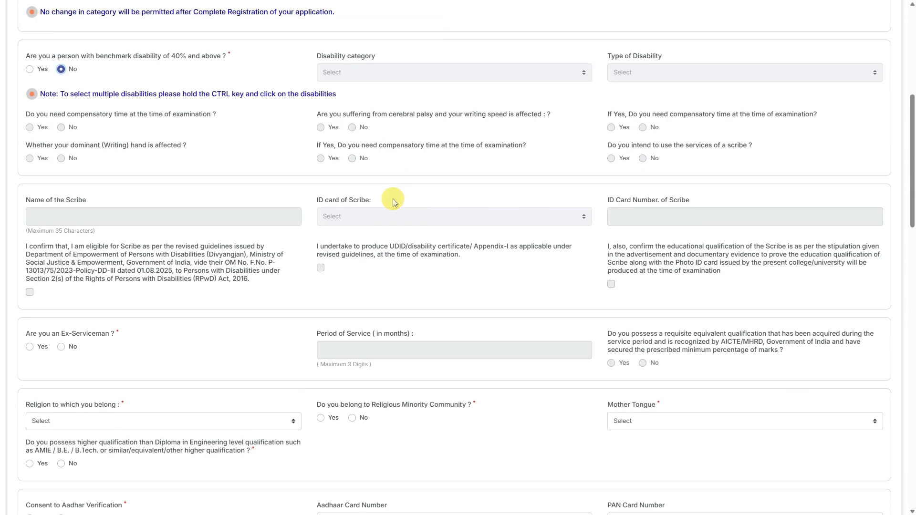
{"action": "scroll", "coordinate": [393, 198], "scroll_direction": "down", "scroll_amount": 1}
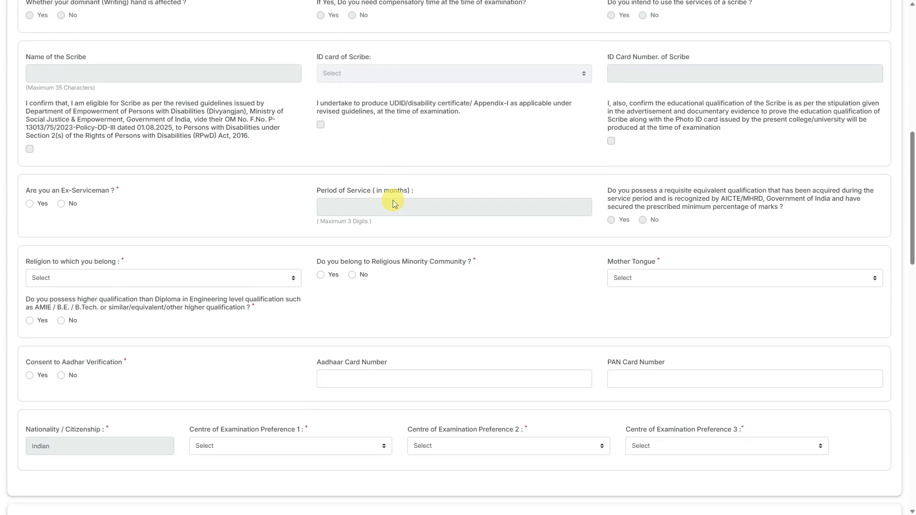
{"action": "left_click", "coordinate": [31, 209]}
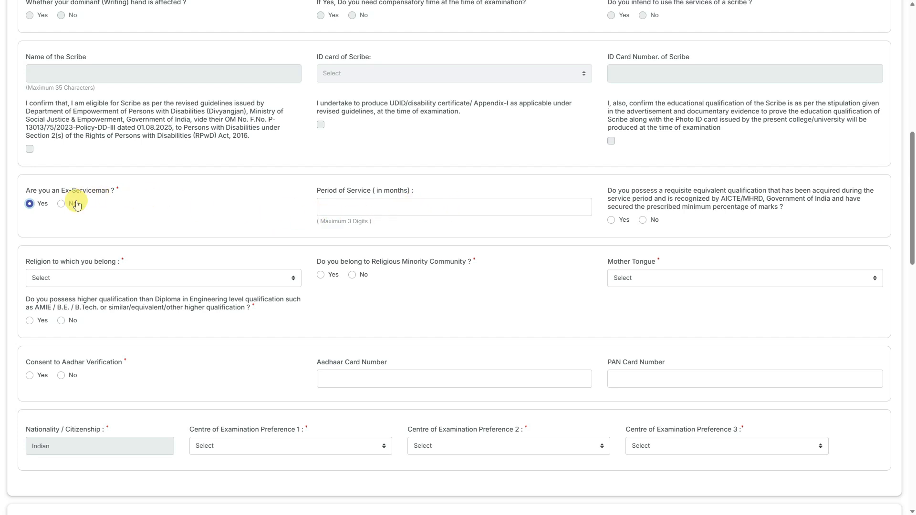
- Change the Ex-Serviceman answer to No, set the religion to Hindu and answer No to the religious minority question
{"action": "left_click", "coordinate": [62, 204]}
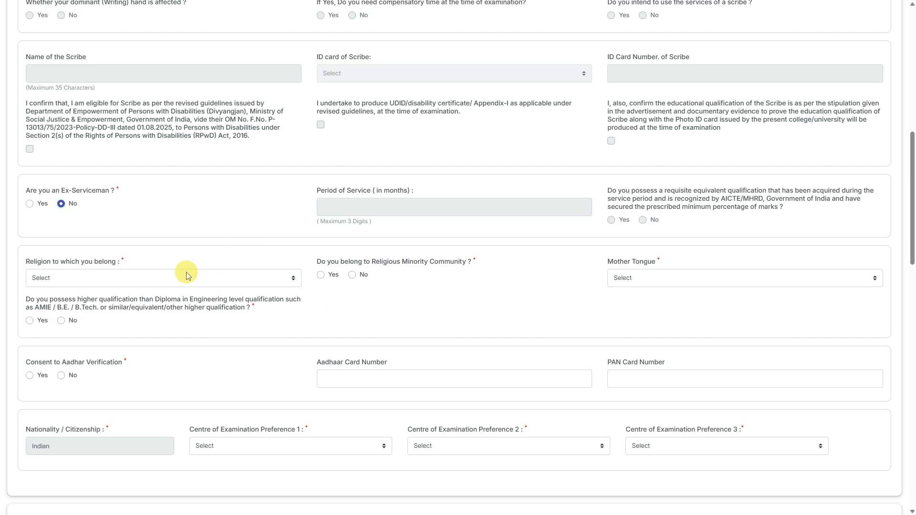
{"action": "left_click", "coordinate": [91, 279]}
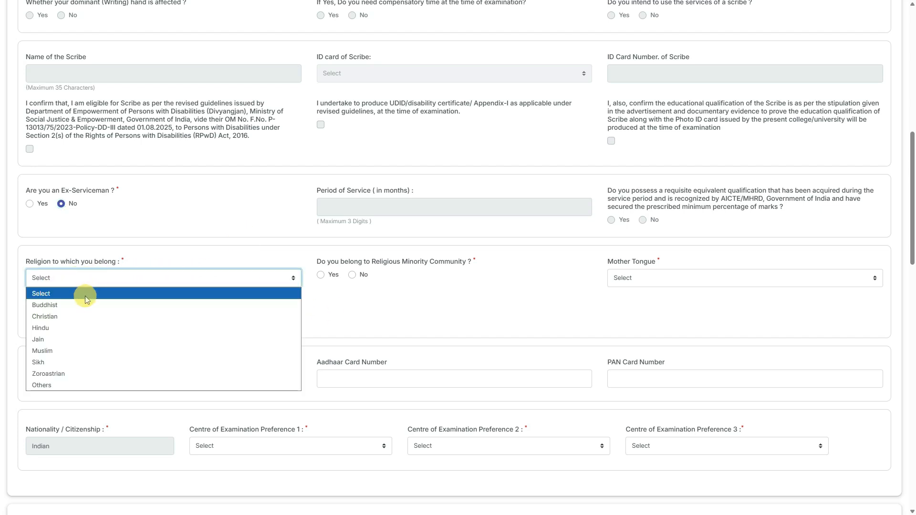
{"action": "left_click", "coordinate": [74, 327]}
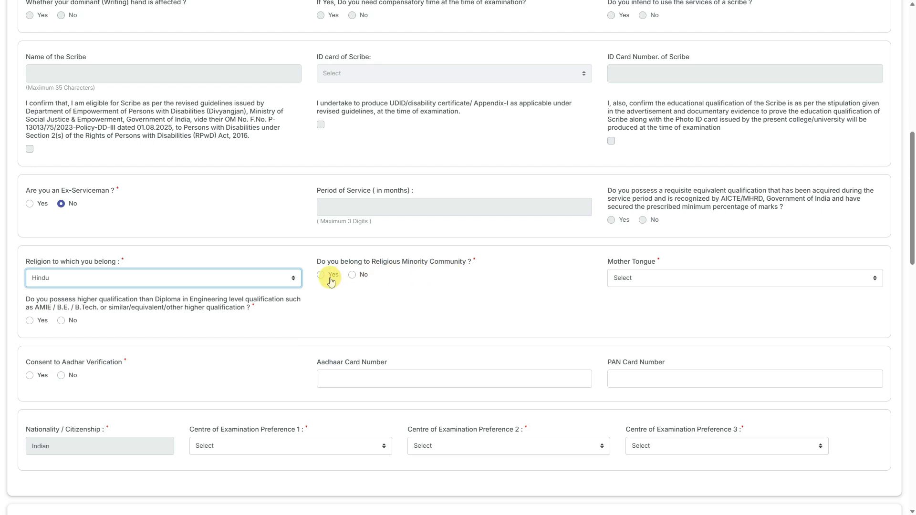
{"action": "left_click", "coordinate": [352, 276]}
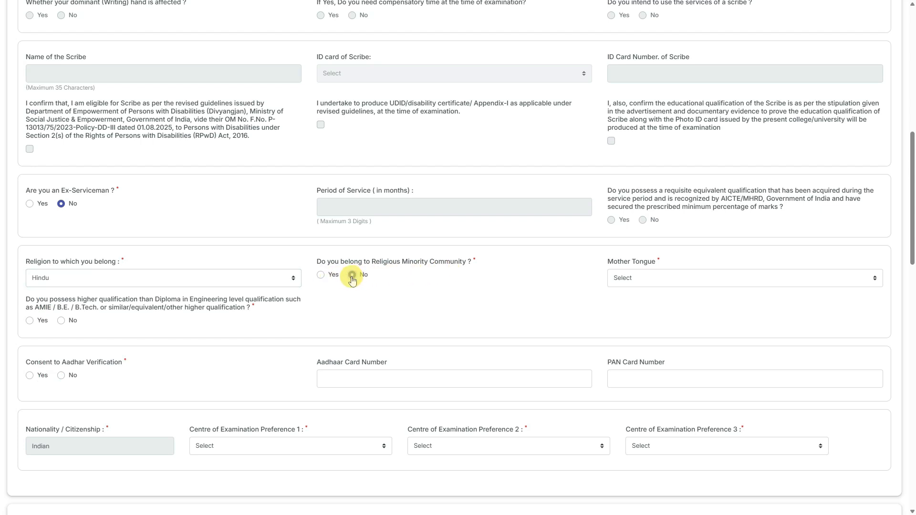
- Set the mother tongue to Hindi and answer No to having a higher qualification than Diploma in Engineering
{"action": "left_click", "coordinate": [655, 282]}
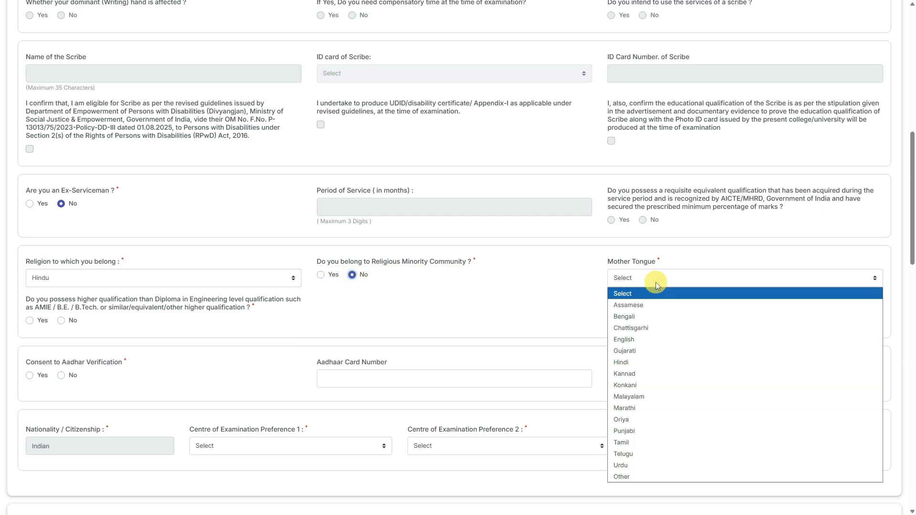
{"action": "left_click", "coordinate": [643, 361]}
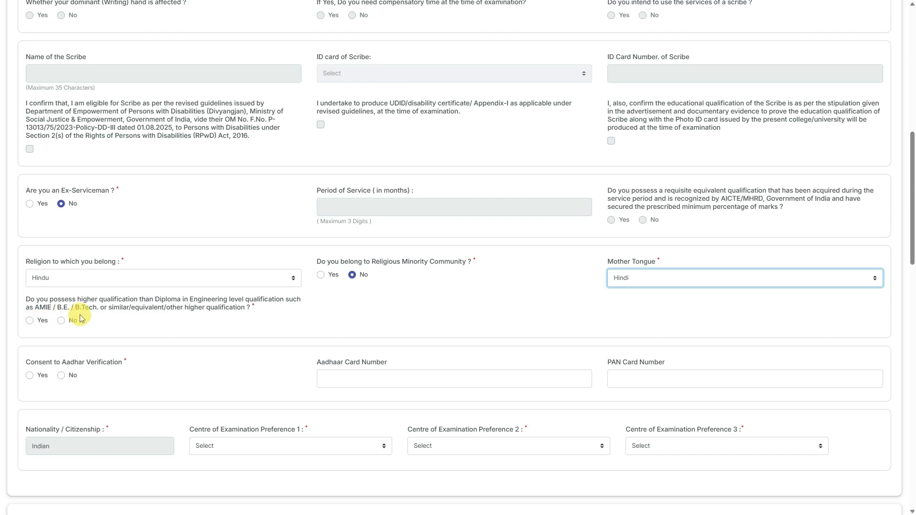
{"action": "left_click", "coordinate": [61, 320]}
- Give consent to Aadhaar verification with Yes and visit the Aadhaar and PAN card number fields without filling them
{"action": "scroll", "coordinate": [174, 325], "scroll_direction": "down", "scroll_amount": 2}
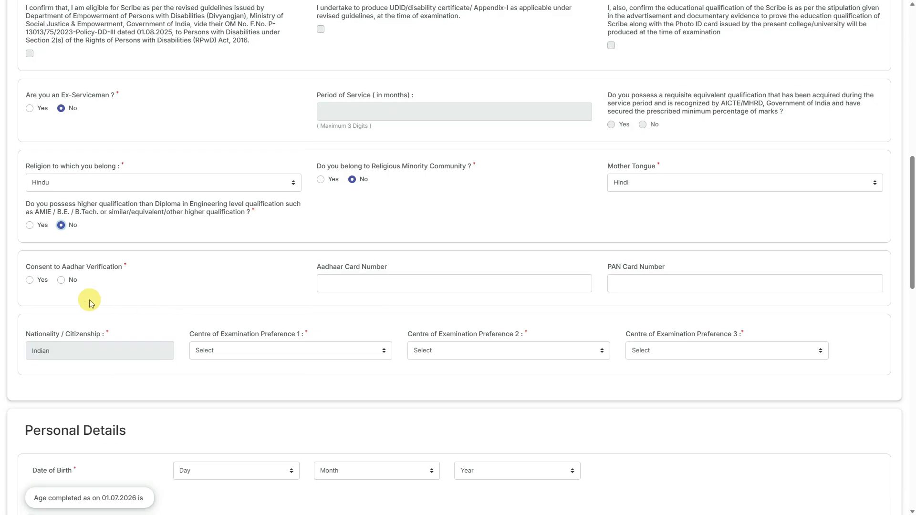
{"action": "left_click", "coordinate": [30, 281]}
{"action": "left_click", "coordinate": [335, 282]}
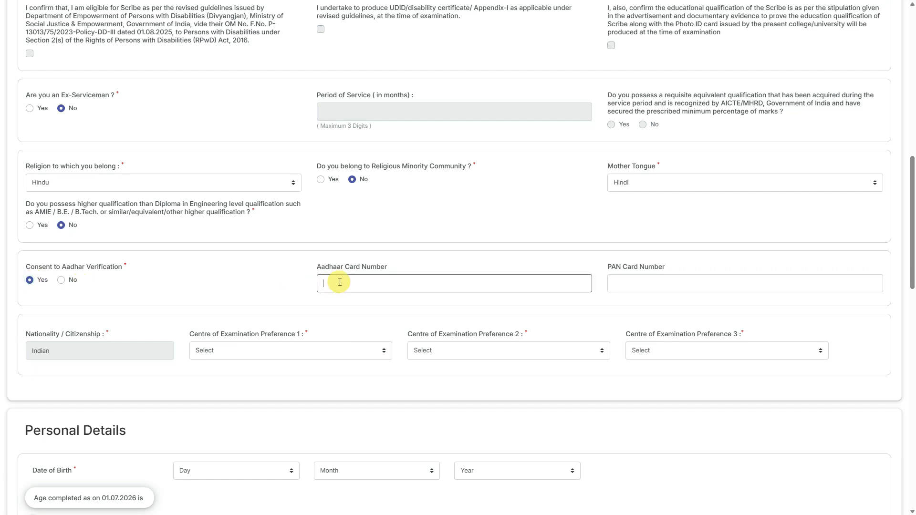
{"action": "left_click", "coordinate": [676, 281]}
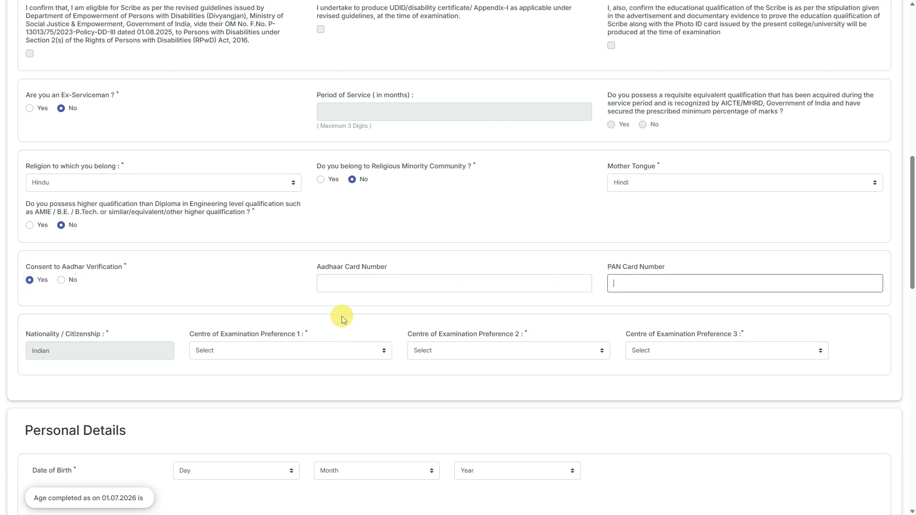
- Set the examination centre preferences to Delhi/NCR first, Kochi second and Pune third
{"action": "left_click", "coordinate": [274, 346]}
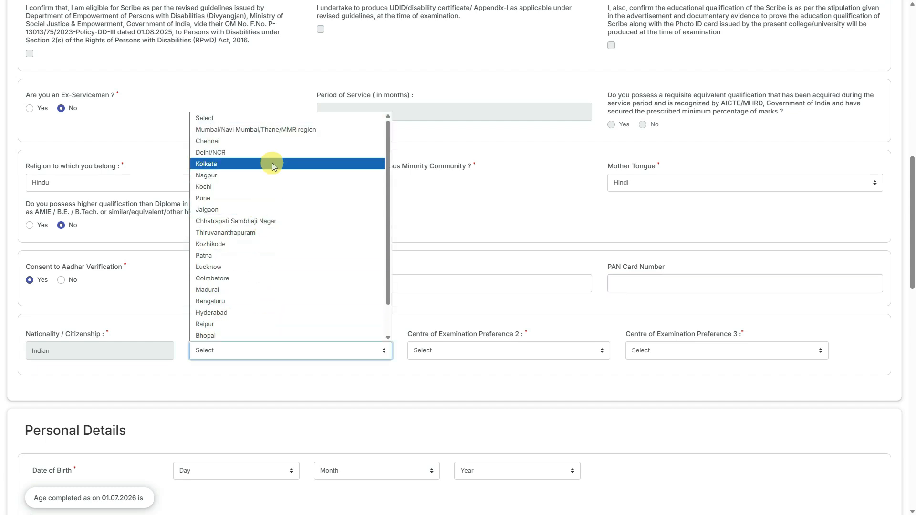
{"action": "left_click", "coordinate": [275, 149]}
{"action": "left_click", "coordinate": [462, 344]}
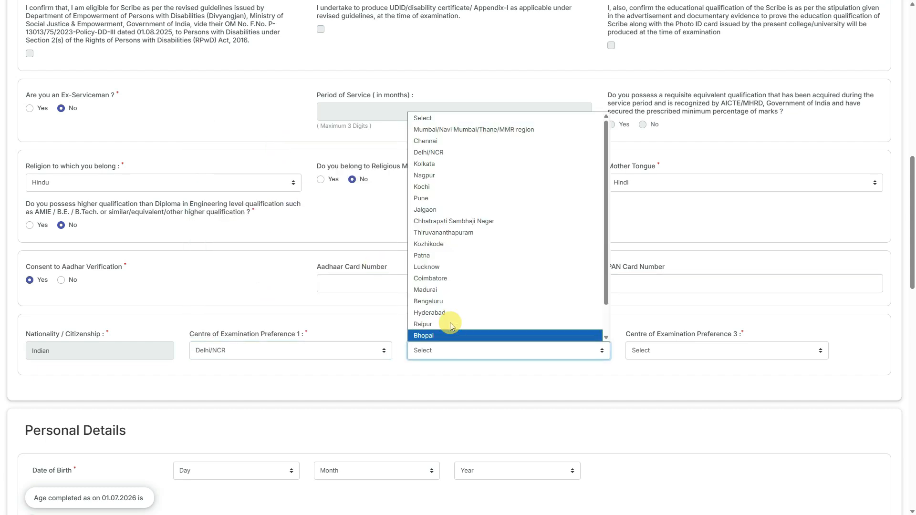
{"action": "left_click", "coordinate": [452, 185]}
{"action": "left_click", "coordinate": [680, 351]}
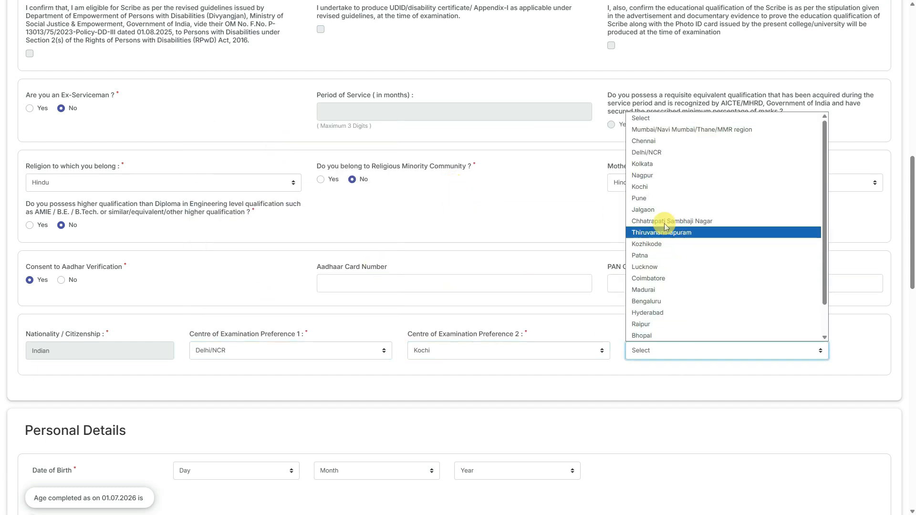
{"action": "left_click", "coordinate": [662, 199]}
- Choose the day and month of the date of birth under Personal Details
{"action": "scroll", "coordinate": [444, 391], "scroll_direction": "down", "scroll_amount": 1}
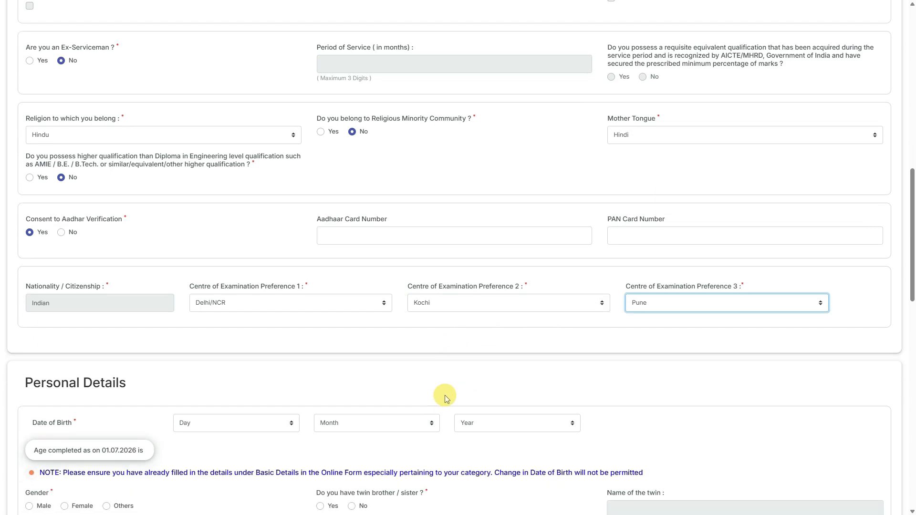
{"action": "scroll", "coordinate": [444, 395], "scroll_direction": "down", "scroll_amount": 3}
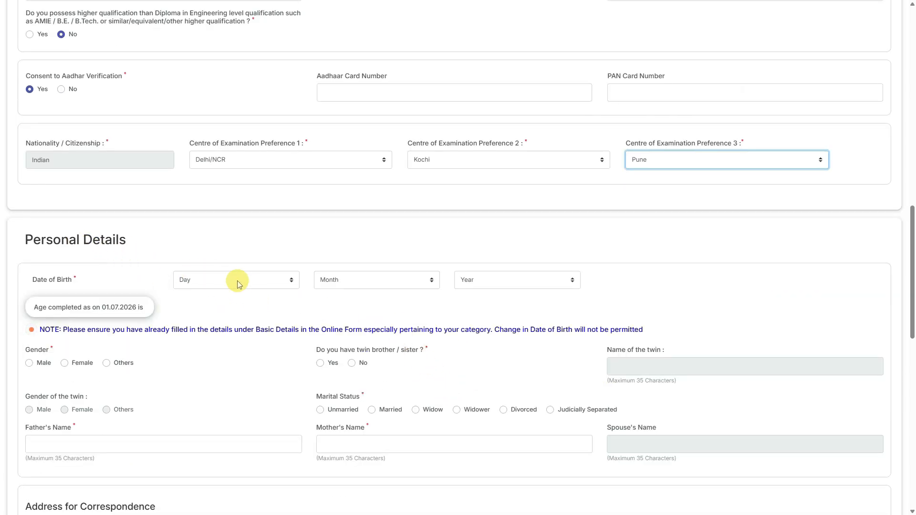
{"action": "left_click", "coordinate": [270, 281]}
{"action": "left_click", "coordinate": [259, 237]}
{"action": "left_click", "coordinate": [338, 280]}
{"action": "left_click", "coordinate": [333, 318]}
- Set the gender to Male, answer No to having a twin and set the marital status to Unmarried
{"action": "scroll", "coordinate": [506, 302], "scroll_direction": "down", "scroll_amount": 2}
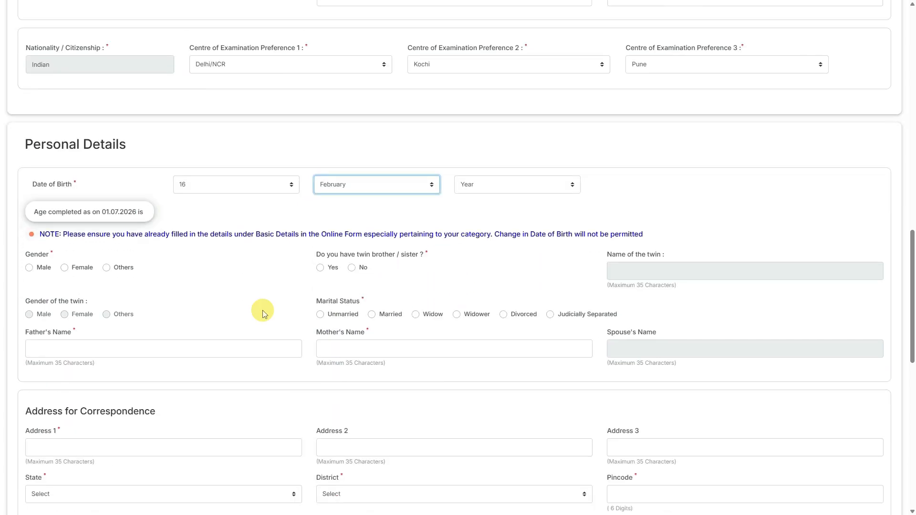
{"action": "left_click", "coordinate": [34, 272]}
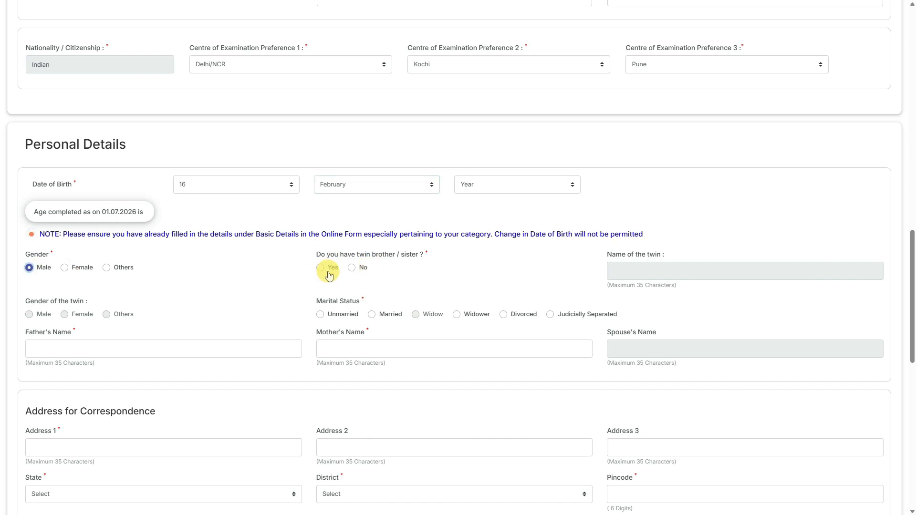
{"action": "left_click", "coordinate": [353, 270]}
{"action": "left_click", "coordinate": [320, 315]}
- Set the state to BIHAR and the district to Banka in the Address for Correspondence
{"action": "scroll", "coordinate": [434, 307], "scroll_direction": "down", "scroll_amount": 2}
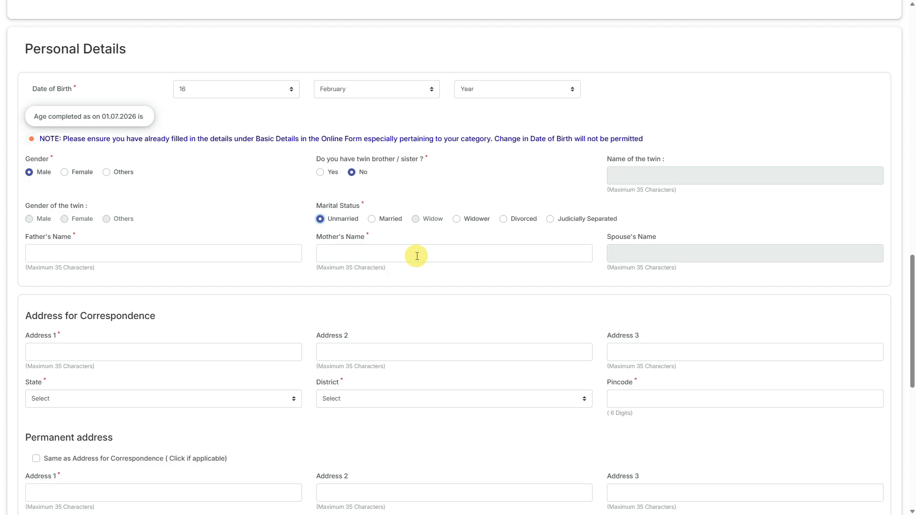
{"action": "scroll", "coordinate": [265, 297], "scroll_direction": "down", "scroll_amount": 2}
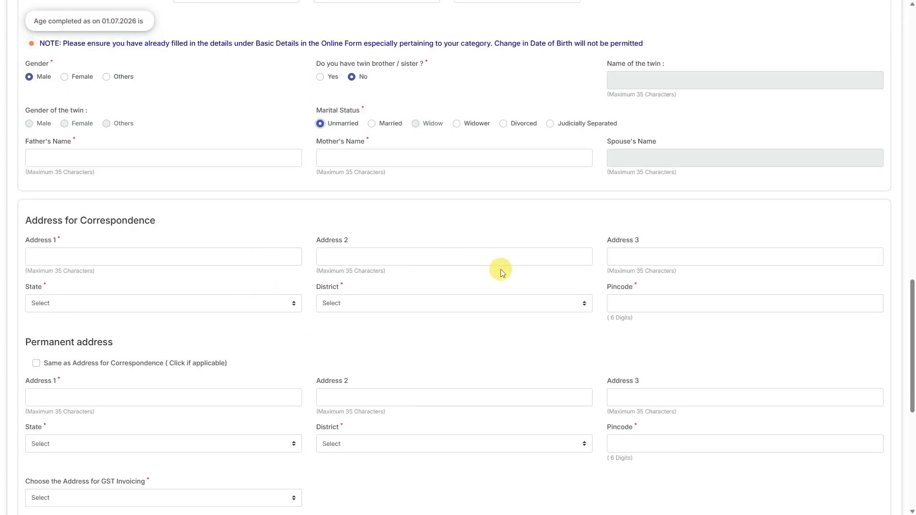
{"action": "scroll", "coordinate": [114, 234], "scroll_direction": "down", "scroll_amount": 3}
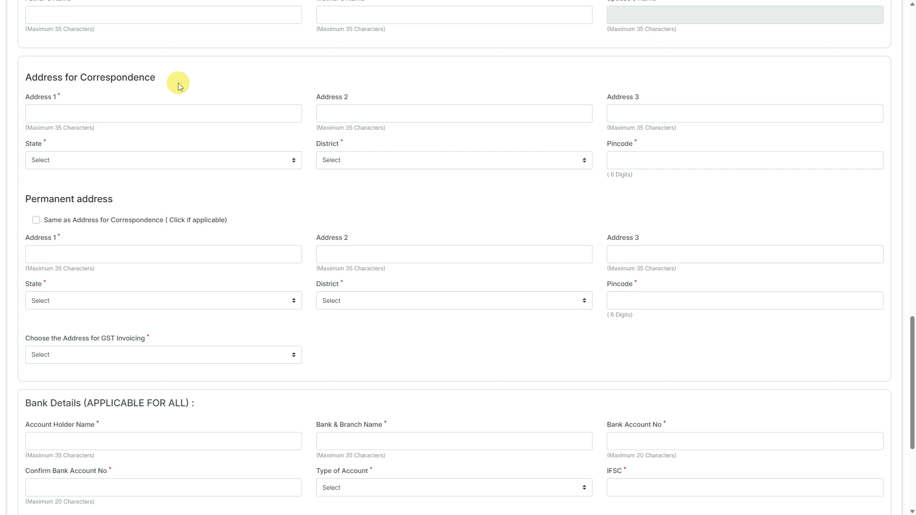
{"action": "left_click", "coordinate": [101, 160]}
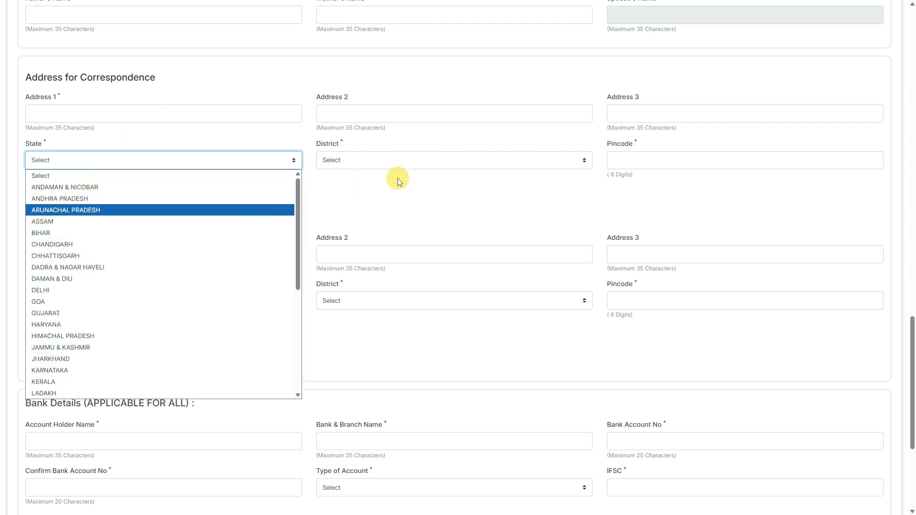
{"action": "left_click", "coordinate": [128, 233]}
{"action": "left_click", "coordinate": [362, 164]}
{"action": "left_click", "coordinate": [429, 221]}
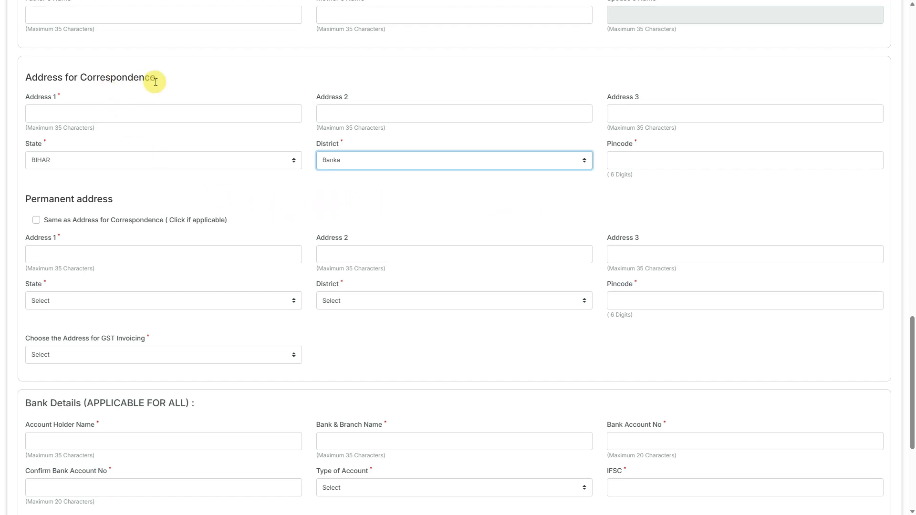
- Switch the same-as-correspondence option on and off for the permanent address, and set the GST invoicing address to Permanent Address
{"action": "left_click", "coordinate": [36, 220]}
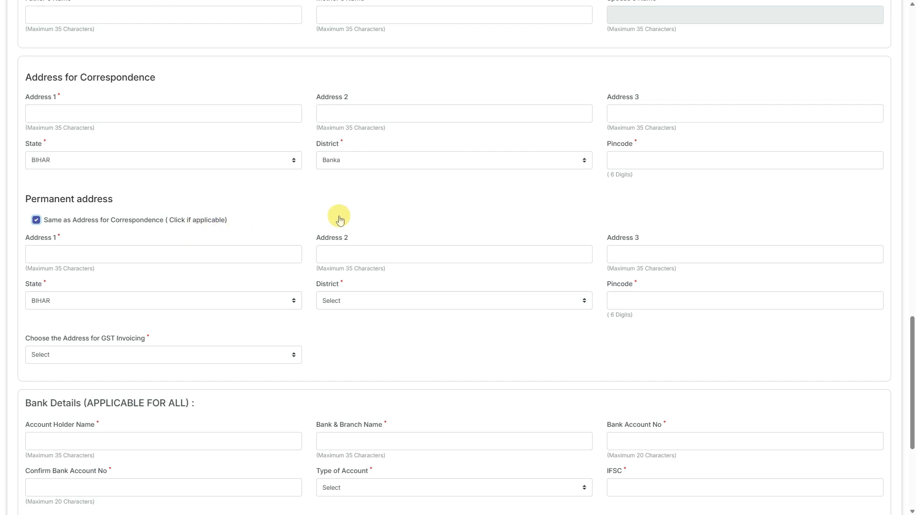
{"action": "left_click", "coordinate": [36, 220]}
{"action": "scroll", "coordinate": [327, 229], "scroll_direction": "down", "scroll_amount": 2}
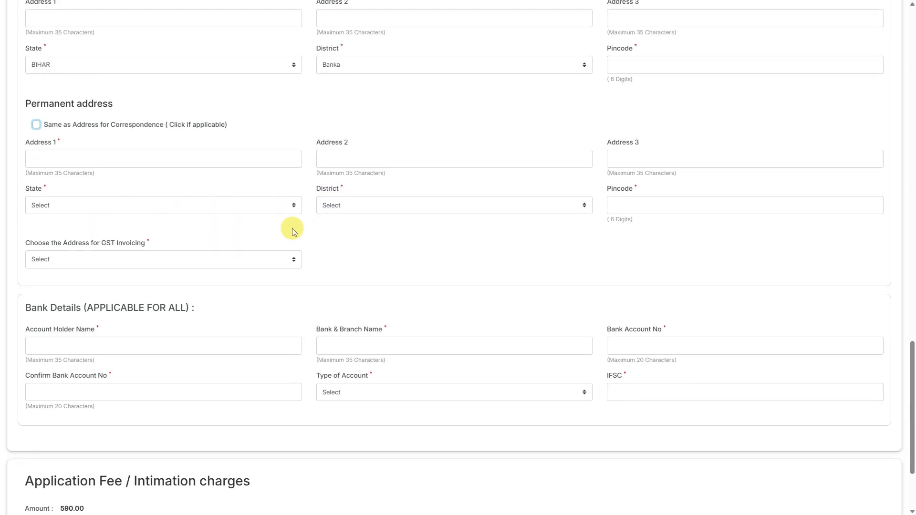
{"action": "left_click", "coordinate": [196, 257]}
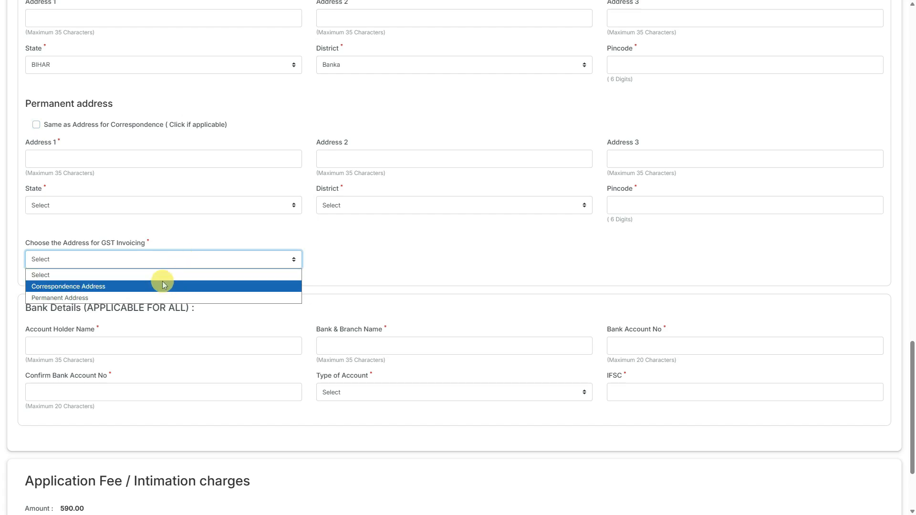
{"action": "left_click", "coordinate": [116, 298]}
- Set the type of account in the Bank Details to Savings Account
{"action": "scroll", "coordinate": [203, 289], "scroll_direction": "down", "scroll_amount": 2}
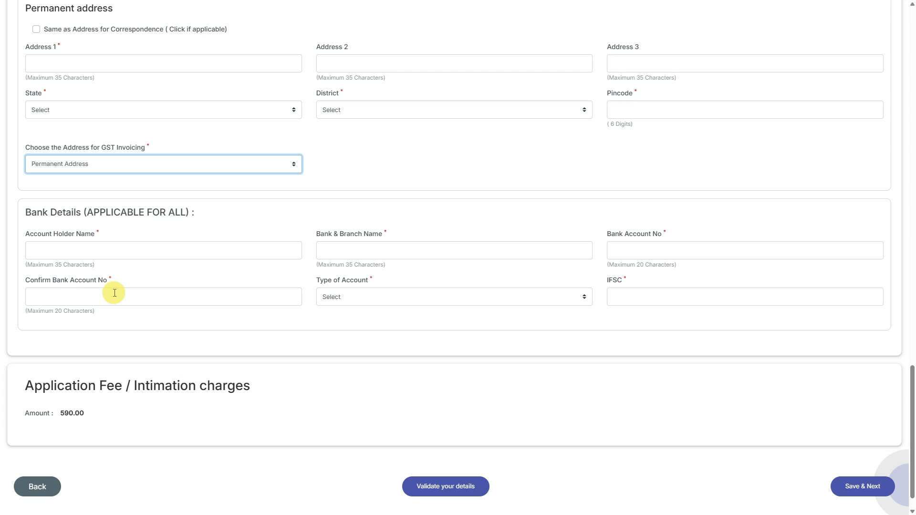
{"action": "left_click", "coordinate": [408, 296]}
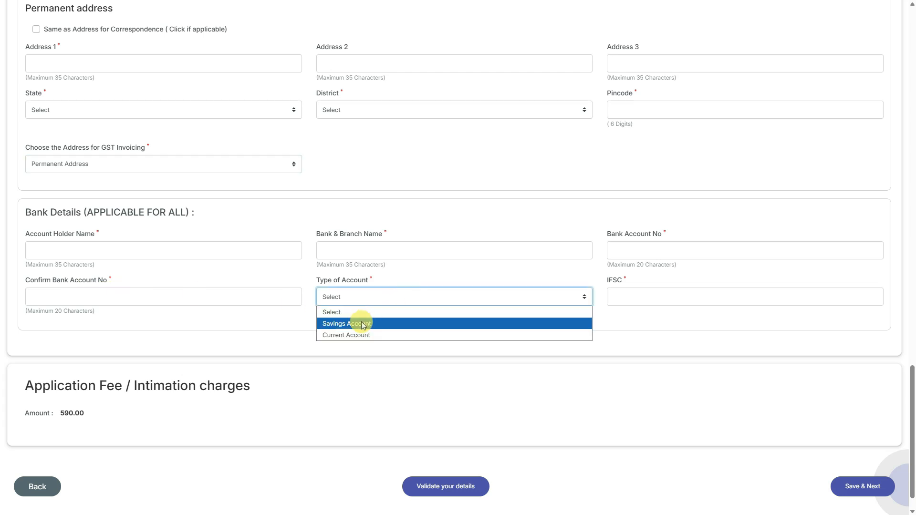
{"action": "left_click", "coordinate": [375, 323]}
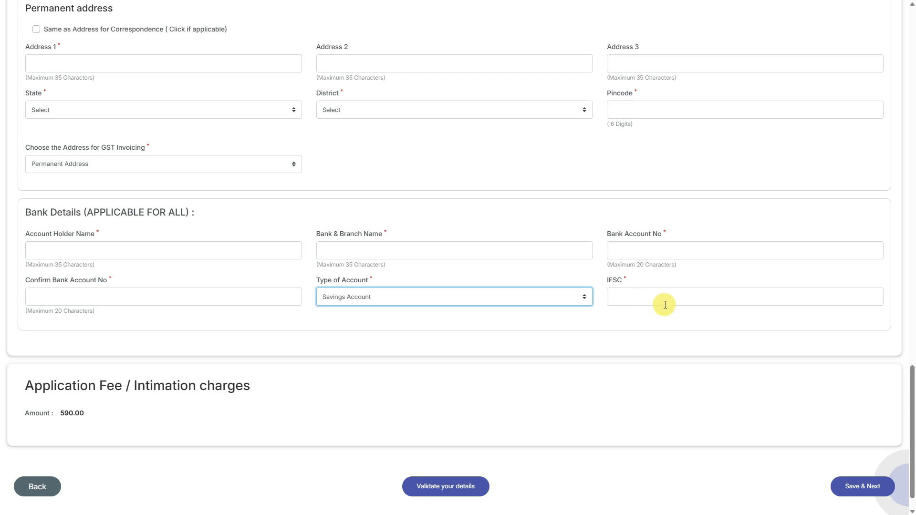
- Validate the Basic details, save them and continue to the Qualification / Experience / Languages section
{"action": "scroll", "coordinate": [663, 311], "scroll_direction": "down", "scroll_amount": 1}
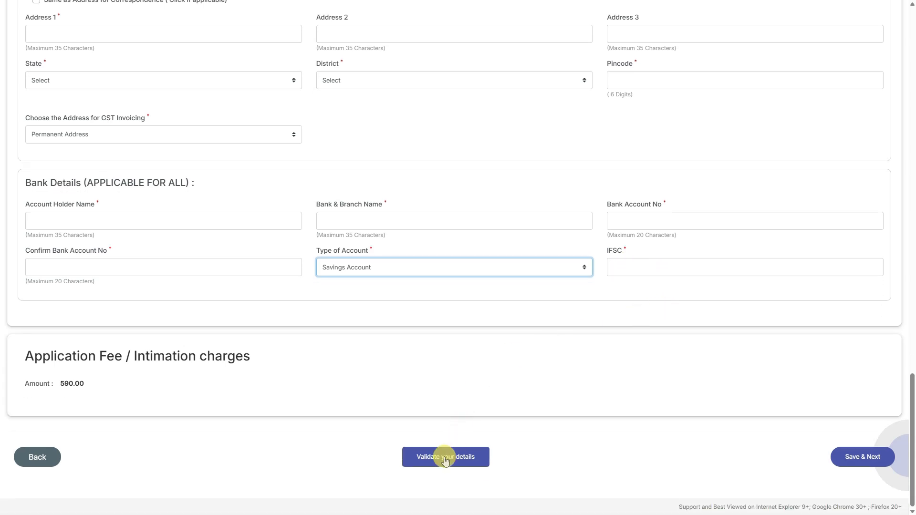
{"action": "left_click", "coordinate": [473, 458]}
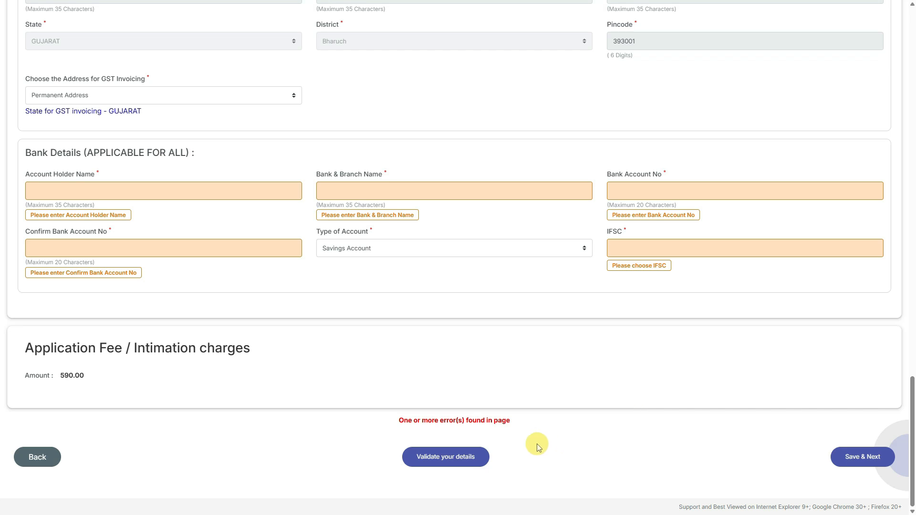
{"action": "left_click", "coordinate": [858, 464]}
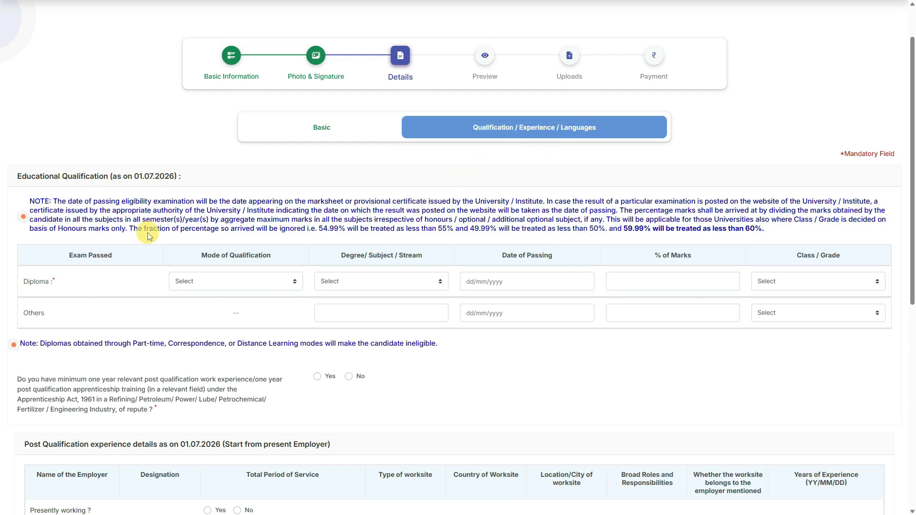
- Set the Diploma's mode of qualification to 3-year Diploma and its stream to Electrical Engineering
{"action": "left_click", "coordinate": [230, 281]}
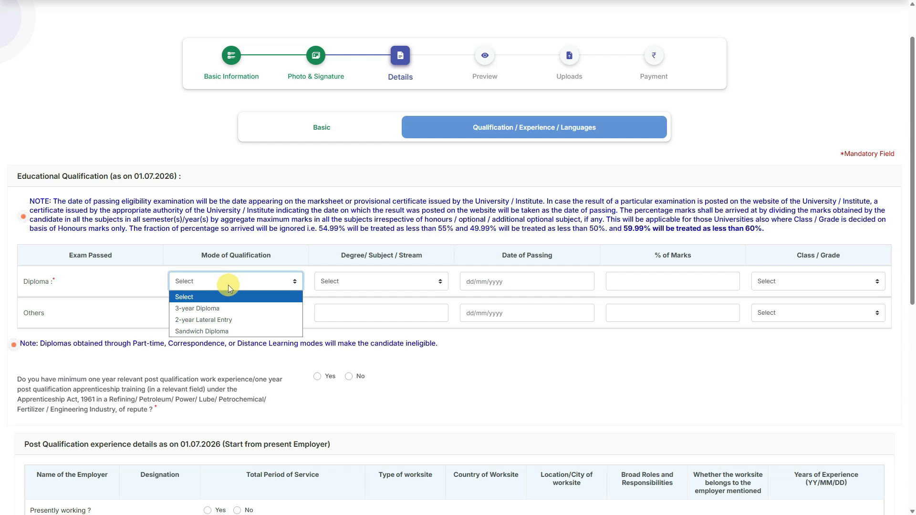
{"action": "left_click", "coordinate": [248, 309]}
{"action": "left_click", "coordinate": [370, 286]}
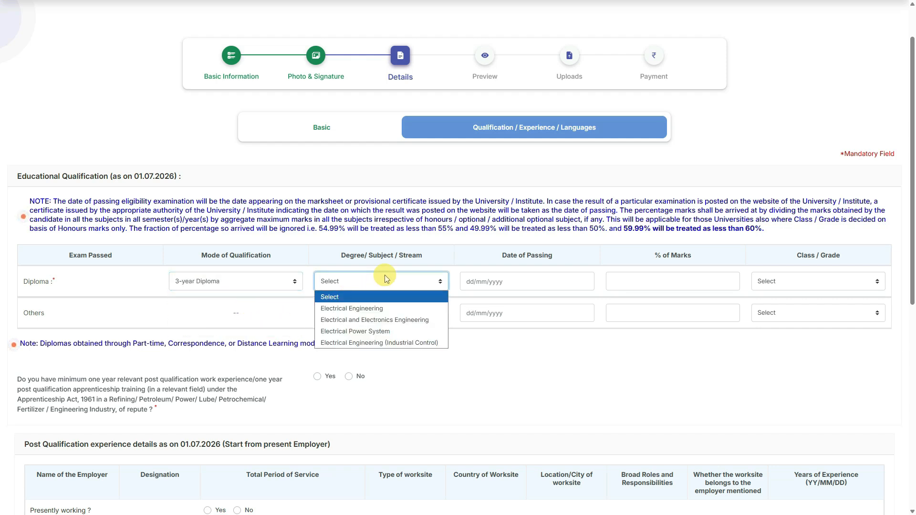
{"action": "left_click", "coordinate": [386, 308]}
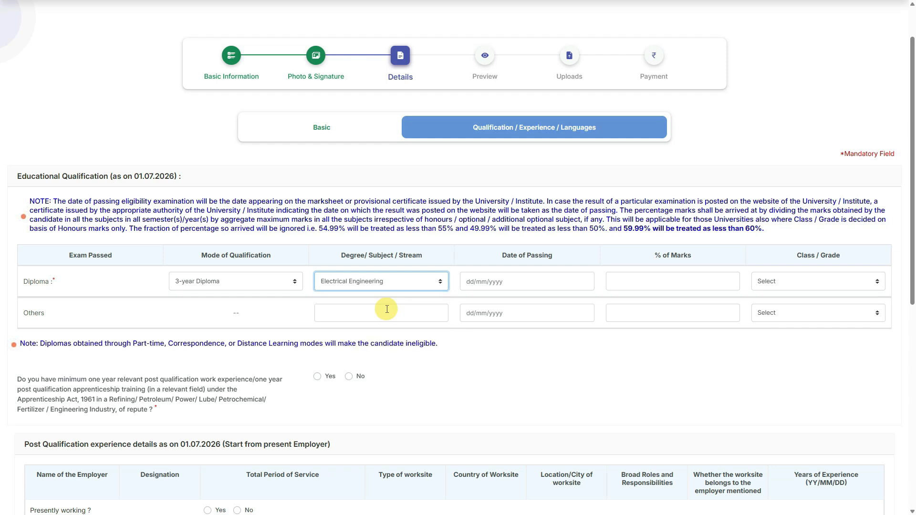
- Set the Diploma's date of passing to 11/07/2024
{"action": "left_click", "coordinate": [532, 279]}
{"action": "left_click", "coordinate": [546, 309]}
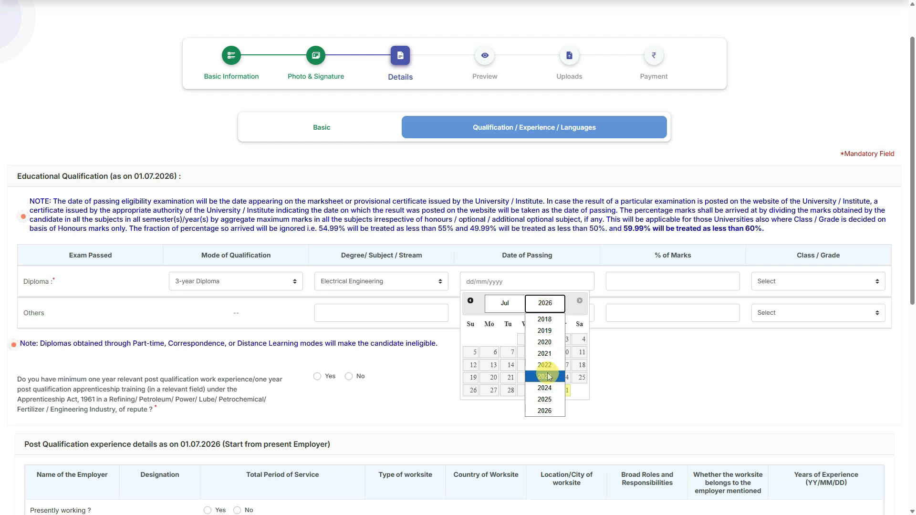
{"action": "left_click", "coordinate": [547, 393]}
{"action": "left_click", "coordinate": [549, 353]}
- Set the Diploma's percentage of marks to 90 and its class to First Class
{"action": "left_click", "coordinate": [674, 281]}
{"action": "type", "text": "90"}
{"action": "left_click", "coordinate": [809, 285]}
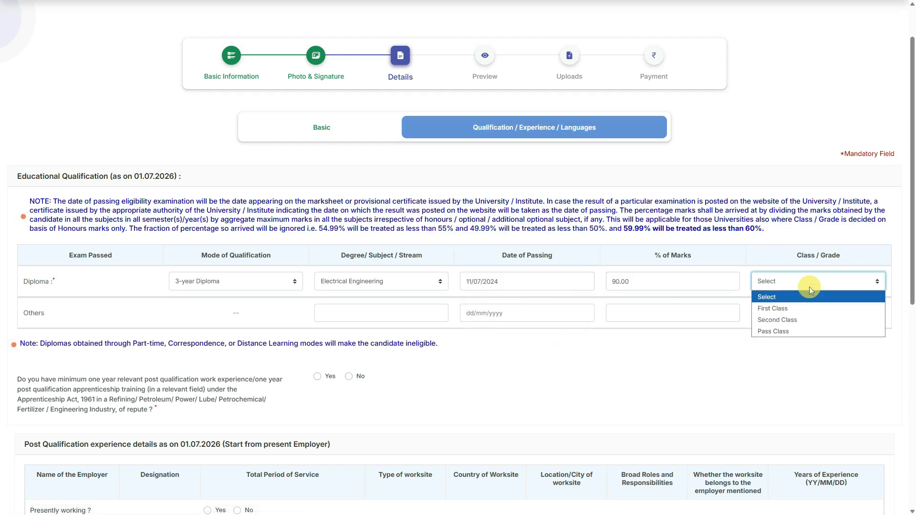
{"action": "left_click", "coordinate": [806, 311]}
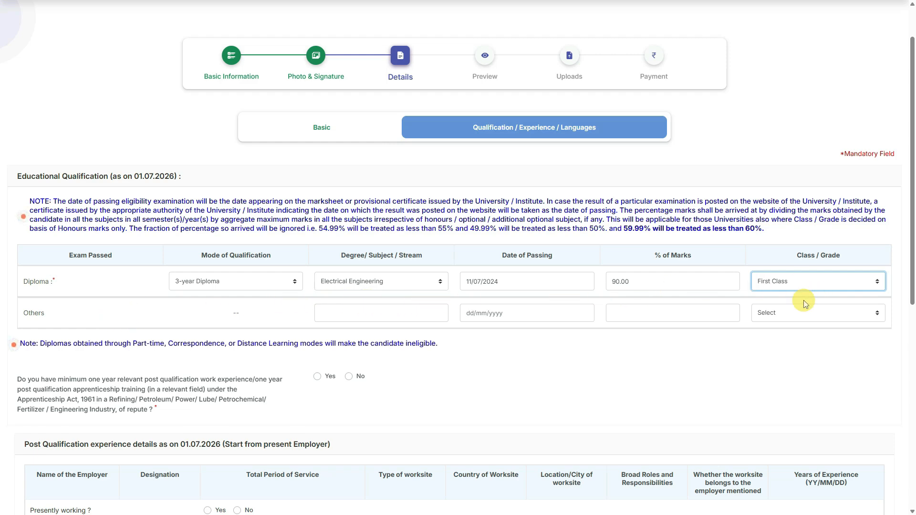
- Answer Yes to the one-year relevant post-qualification experience question and No to Presently working
{"action": "scroll", "coordinate": [783, 325], "scroll_direction": "down", "scroll_amount": 2}
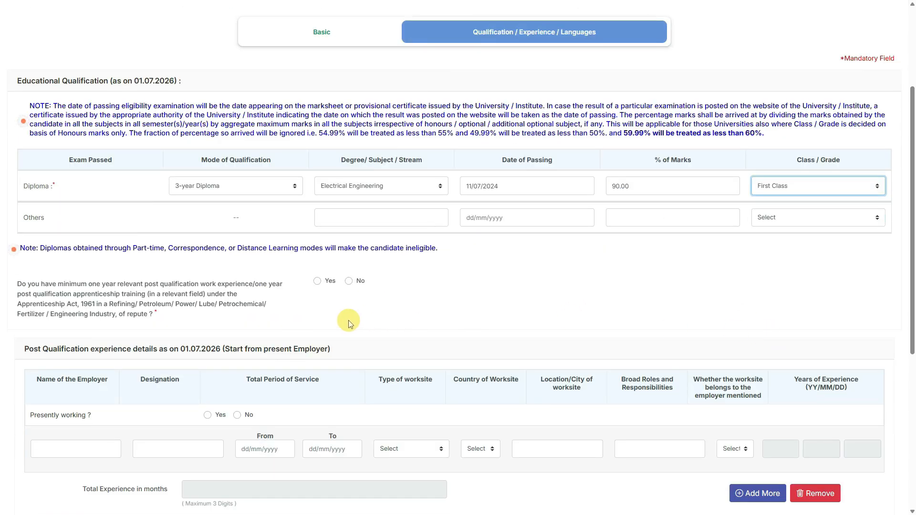
{"action": "scroll", "coordinate": [477, 282], "scroll_direction": "down", "scroll_amount": 2}
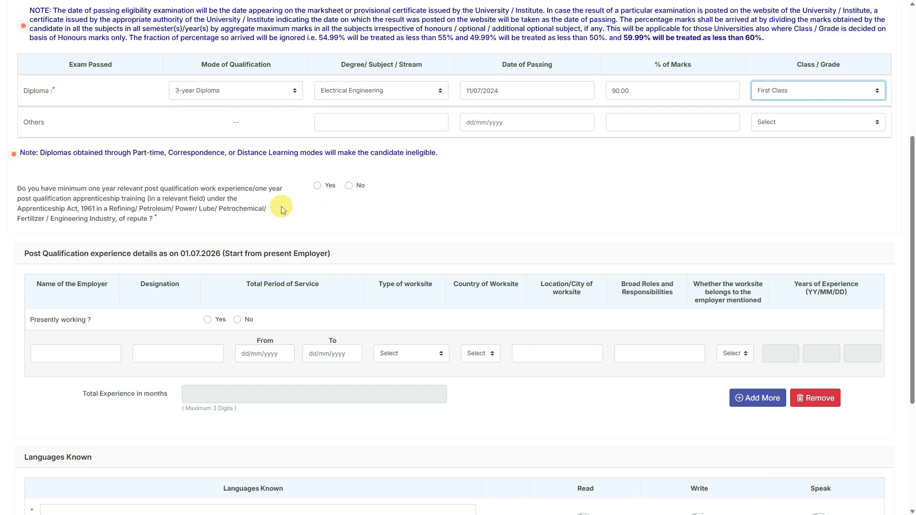
{"action": "left_click", "coordinate": [317, 187]}
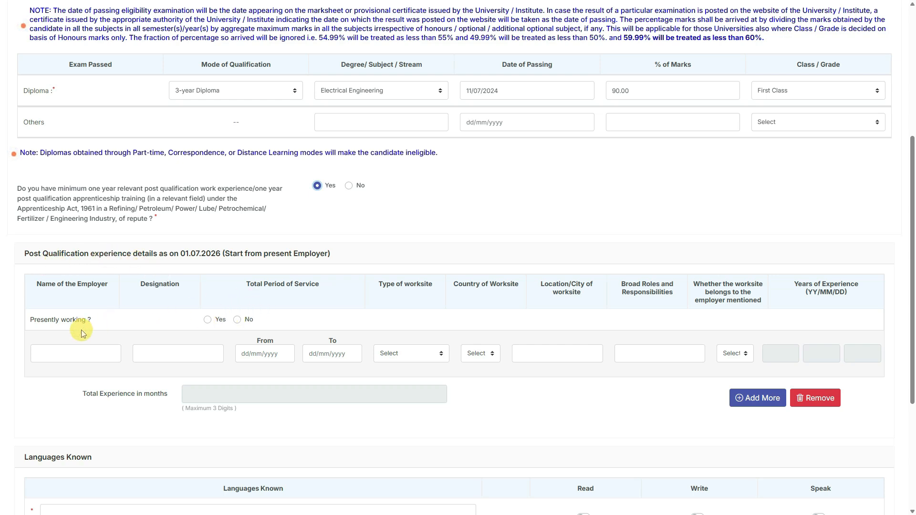
{"action": "left_click", "coordinate": [208, 321]}
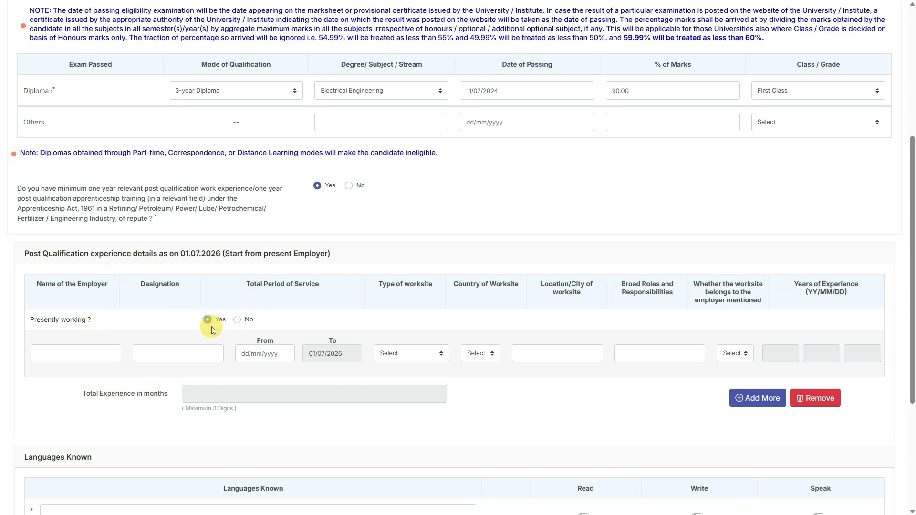
{"action": "left_click", "coordinate": [237, 321]}
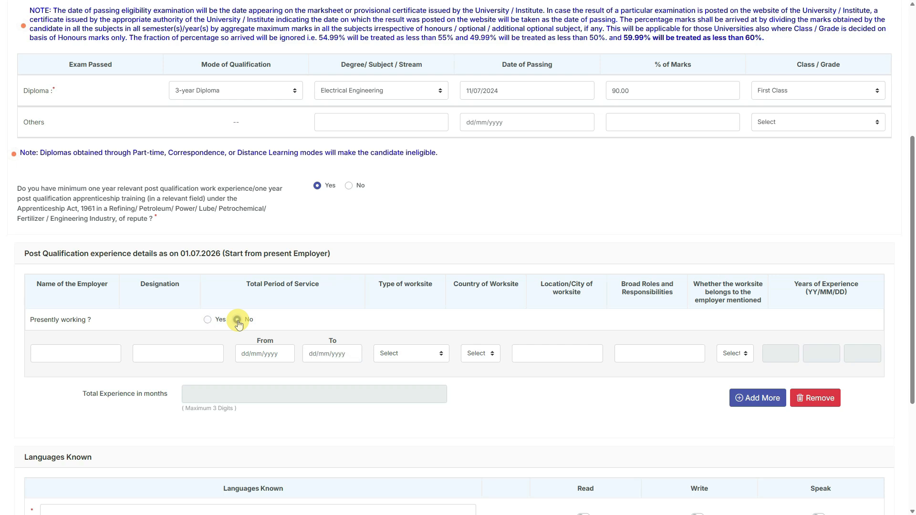
- Set the type of worksite to Refining and the country of worksite to India in the experience details row
{"action": "left_click", "coordinate": [37, 354]}
{"action": "left_click", "coordinate": [38, 378]}
{"action": "left_click", "coordinate": [416, 351]}
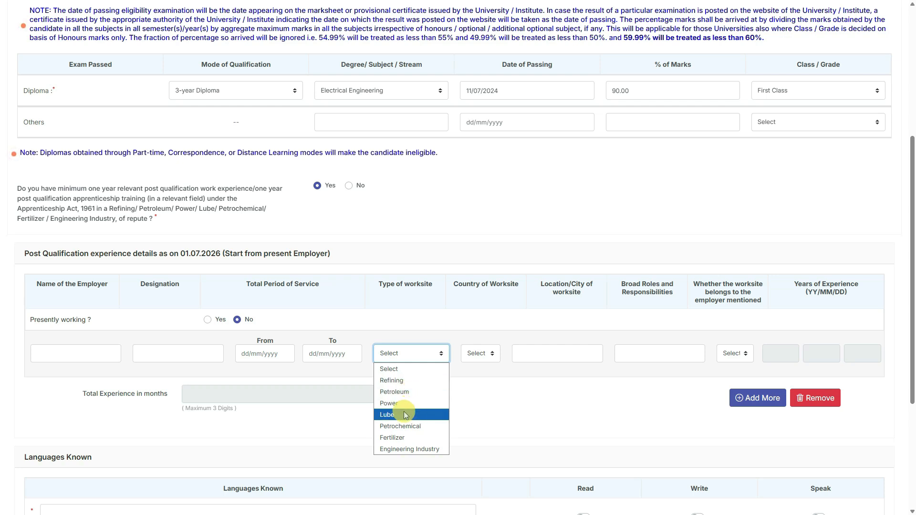
{"action": "left_click", "coordinate": [425, 382]}
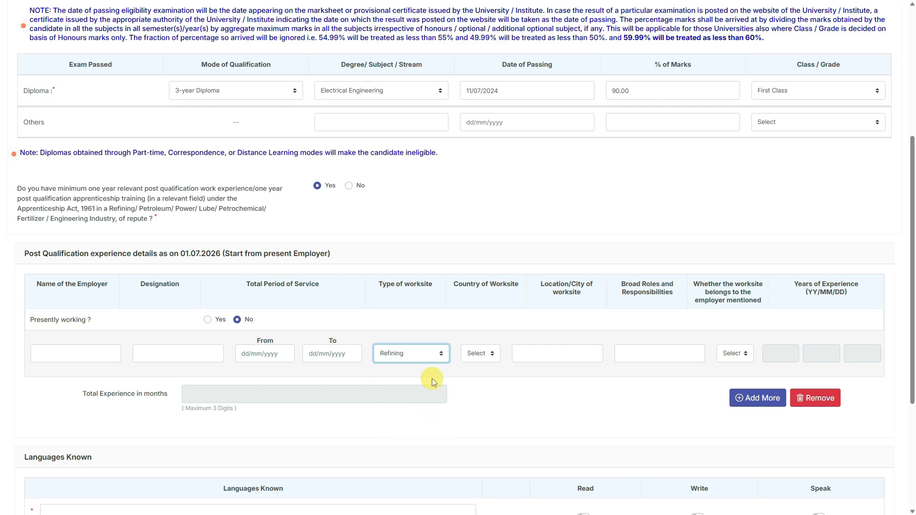
{"action": "left_click", "coordinate": [479, 354]}
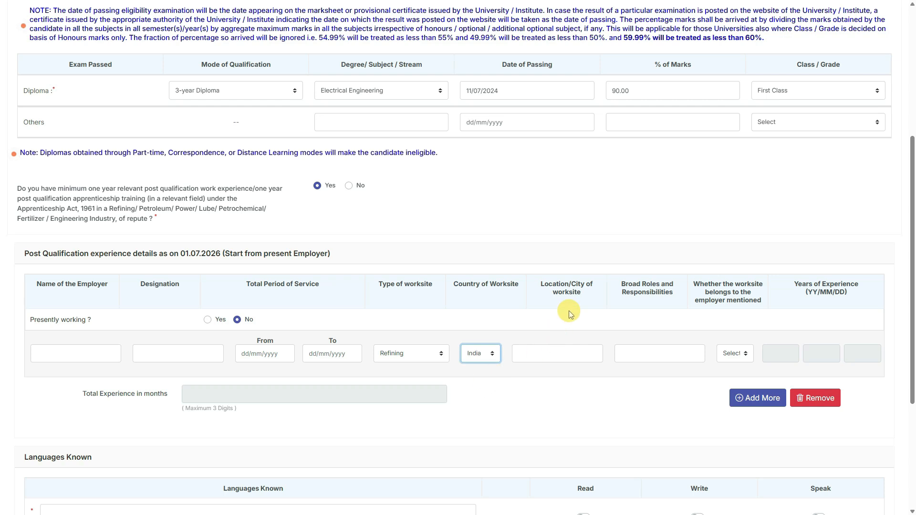
- Specify Yes for whether the worksite belongs to the employer mentioned in the experience row
{"action": "left_click", "coordinate": [563, 352]}
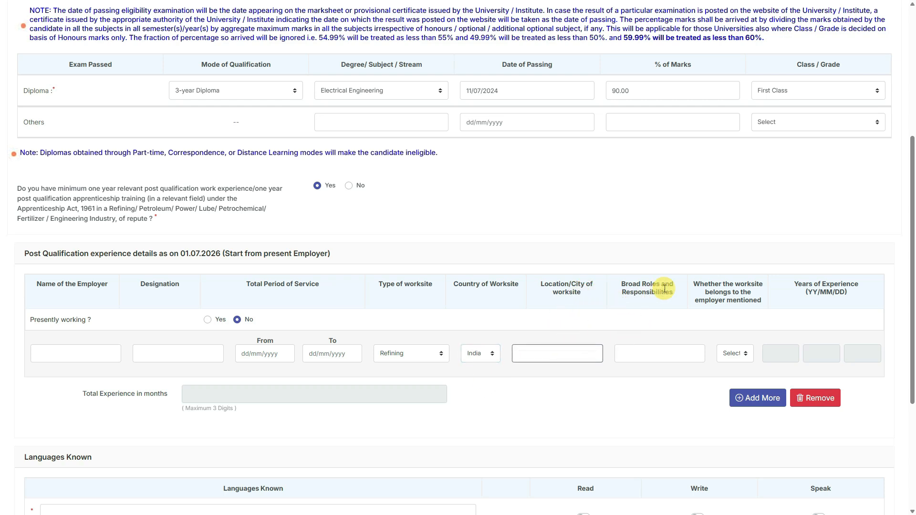
{"action": "left_click", "coordinate": [654, 351]}
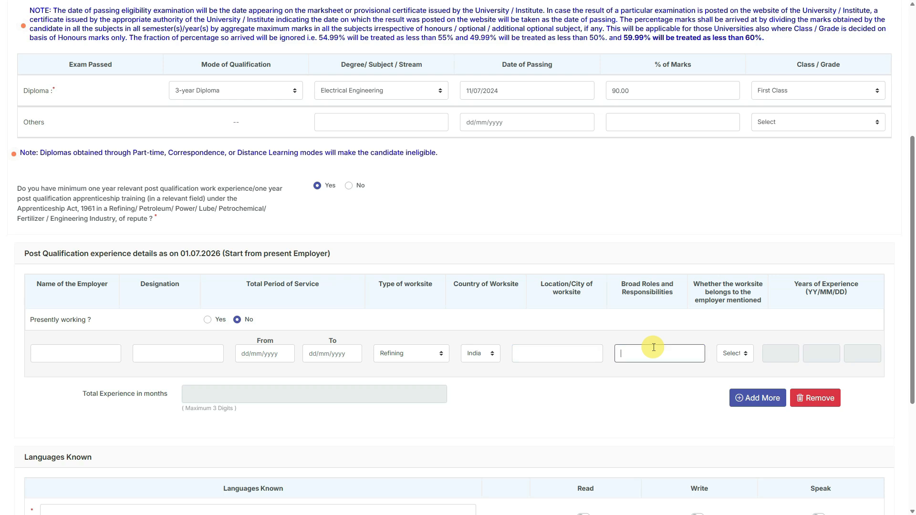
{"action": "left_click", "coordinate": [733, 355]}
{"action": "left_click", "coordinate": [737, 369]}
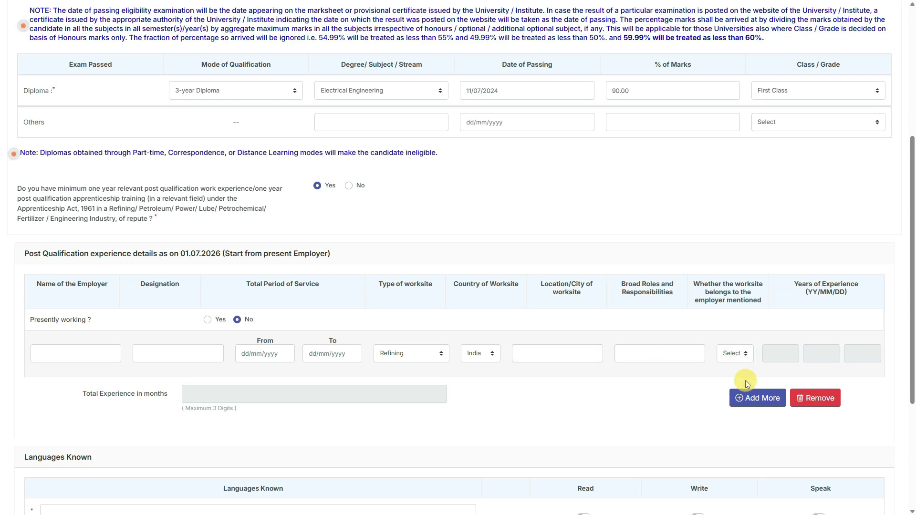
{"action": "left_click", "coordinate": [737, 353]}
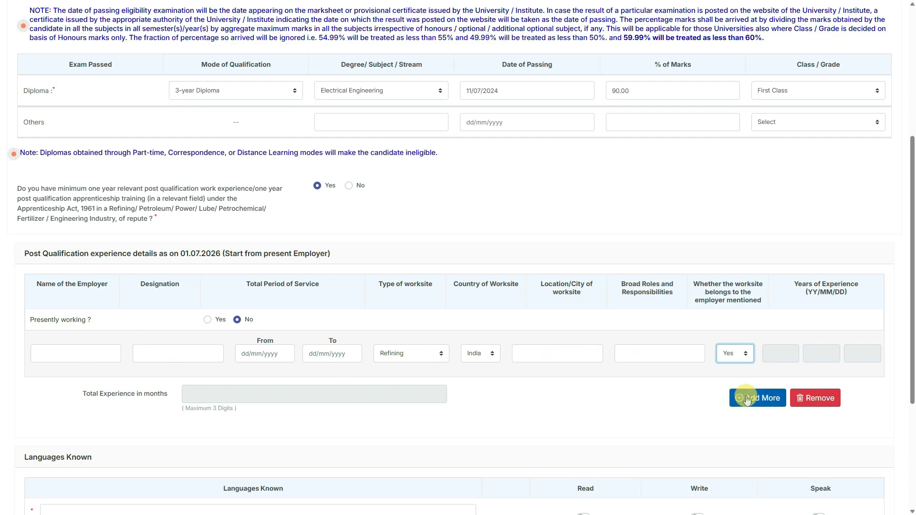
- Add hindi as the first known language and enable Read, Write and Speak for it
{"action": "scroll", "coordinate": [591, 379], "scroll_direction": "down", "scroll_amount": 4}
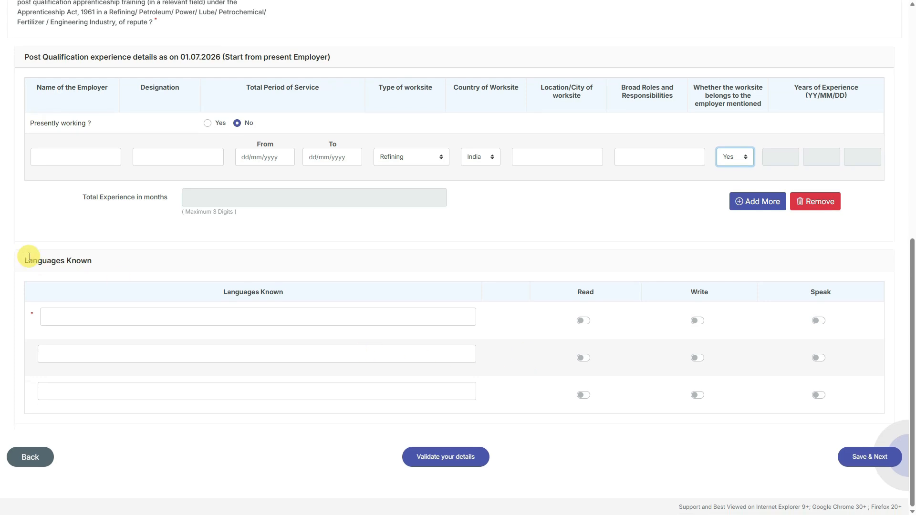
{"action": "left_click", "coordinate": [243, 315]}
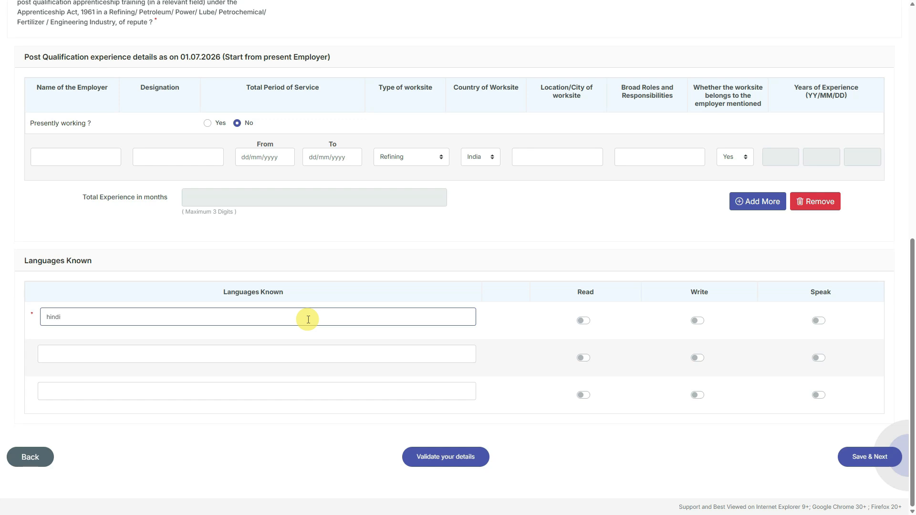
{"action": "left_click", "coordinate": [586, 321]}
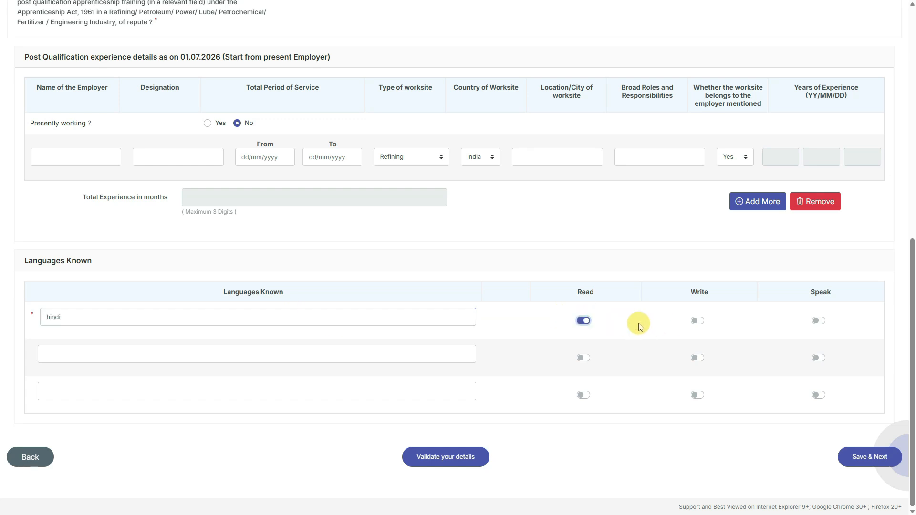
{"action": "left_click", "coordinate": [697, 320]}
{"action": "left_click", "coordinate": [819, 320]}
- Add english as the second known language with Read, Write and Speak enabled, and save the section to continue to the preview
{"action": "left_click", "coordinate": [339, 357]}
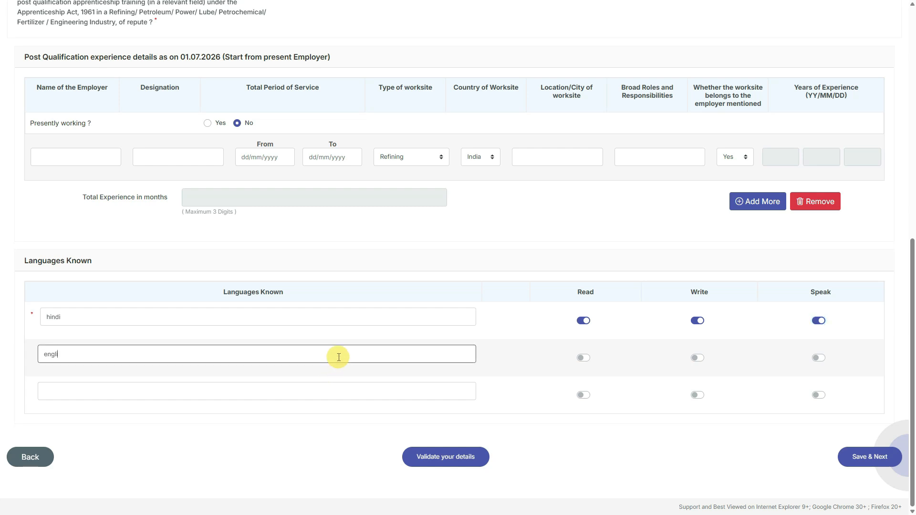
{"action": "left_click", "coordinate": [582, 358]}
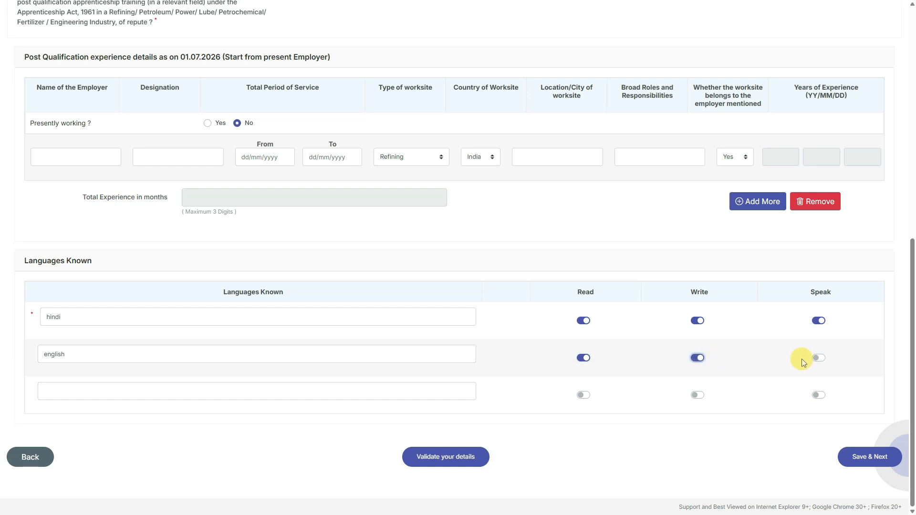
{"action": "left_click", "coordinate": [818, 357]}
{"action": "left_click", "coordinate": [865, 459]}
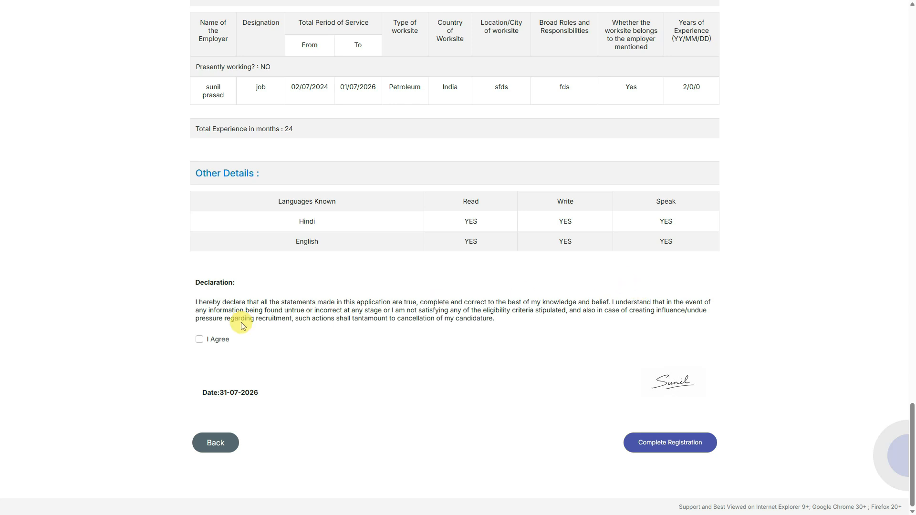
- Agree to the declaration under the application preview and complete the registration
{"action": "left_click", "coordinate": [199, 340]}
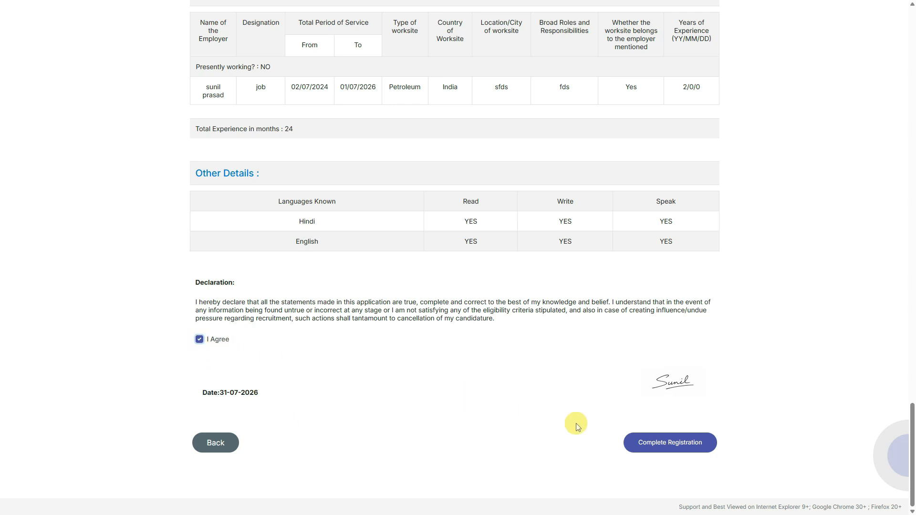
{"action": "left_click", "coordinate": [681, 450]}
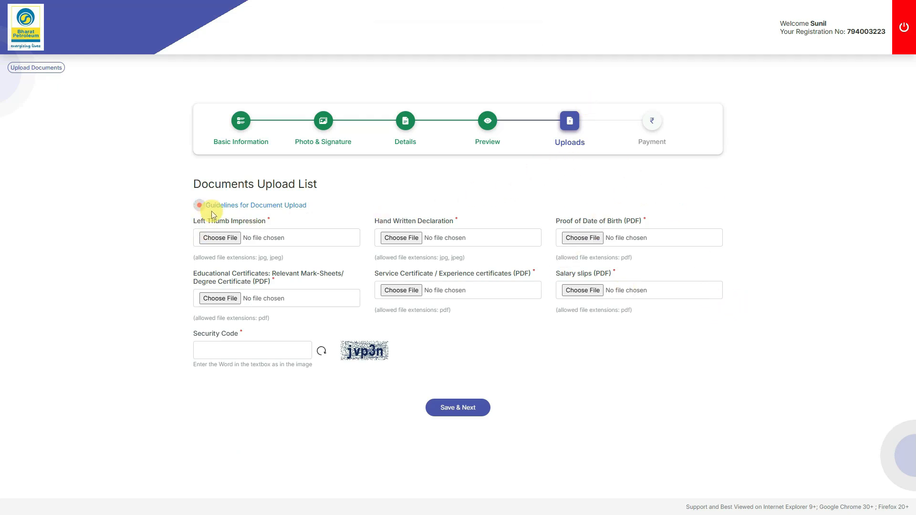
- Upload fingerprint.jpeg as the Left Thumb Impression and an image of the Hand Written Declaration, accepting both previews
{"action": "left_click", "coordinate": [228, 239]}
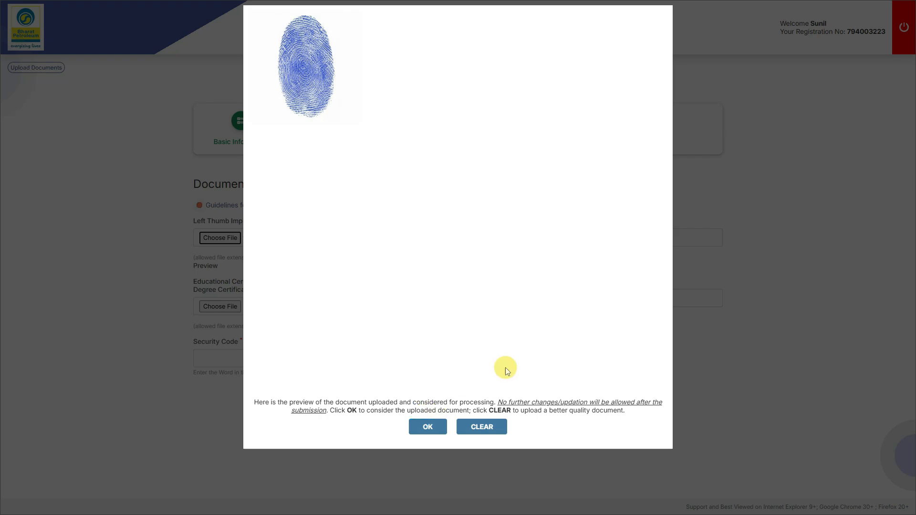
{"action": "left_click", "coordinate": [428, 426]}
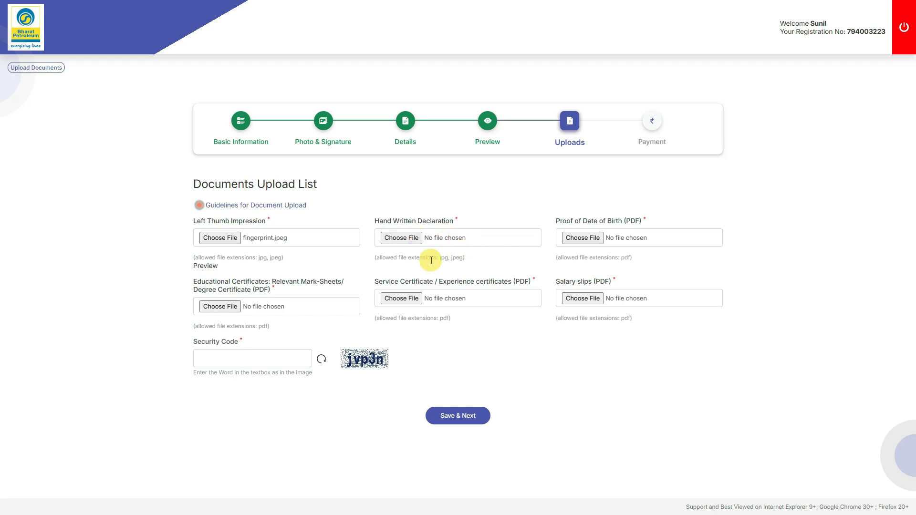
{"action": "left_click", "coordinate": [397, 238]}
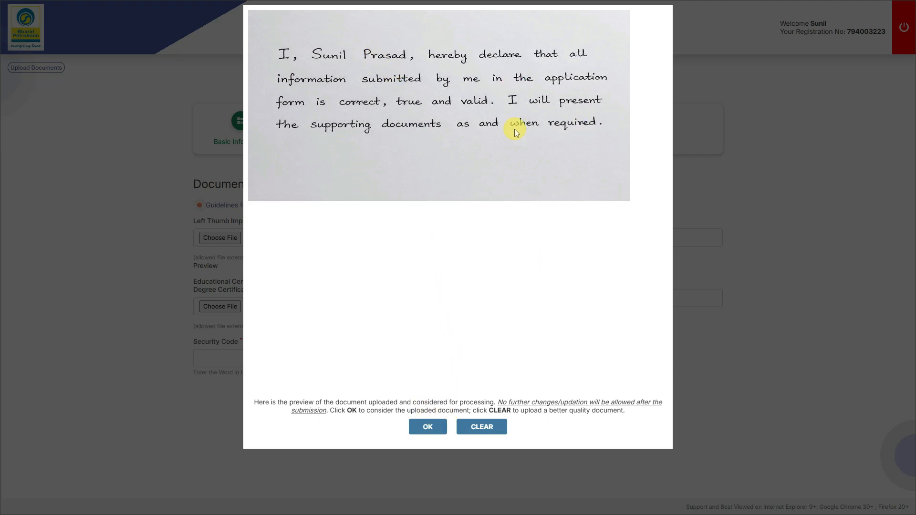
{"action": "left_click", "coordinate": [434, 422]}
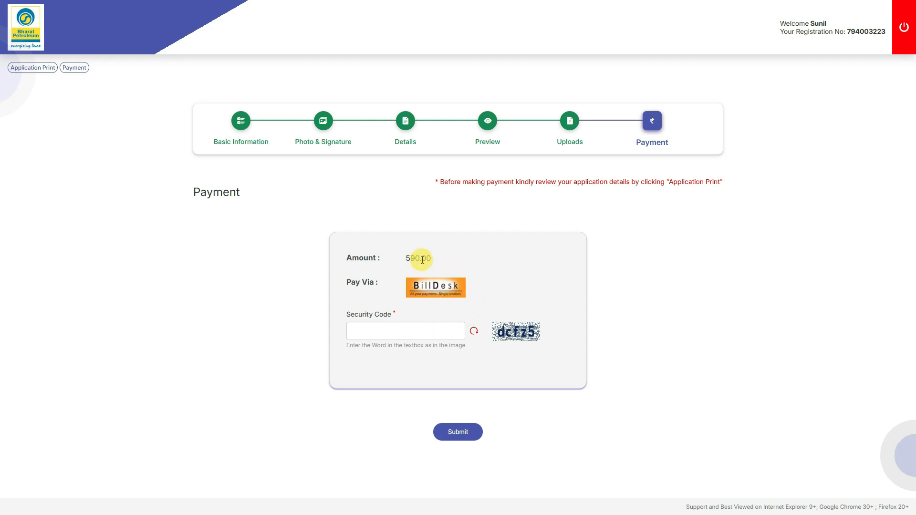
- Enter the security code from the image on the Payment page and submit it to pay via BillDesk
{"action": "left_click", "coordinate": [404, 328]}
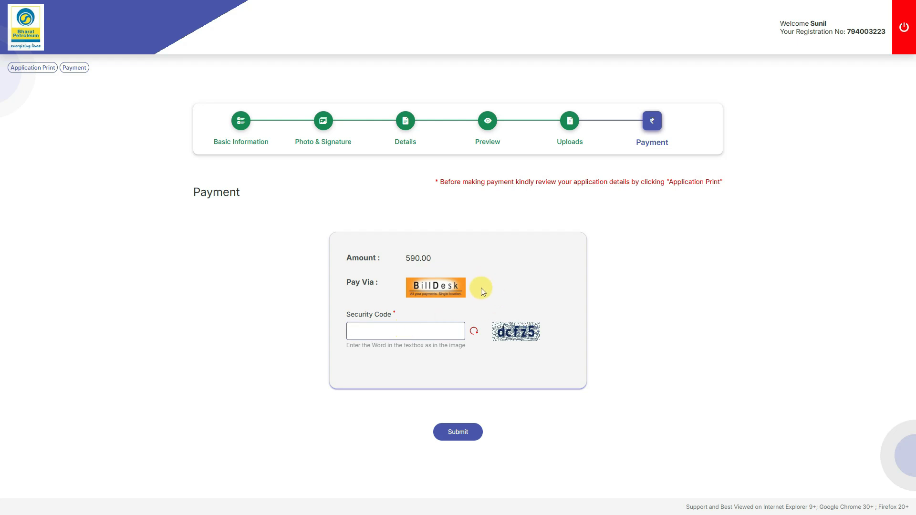
{"action": "left_click", "coordinate": [515, 321]}
{"action": "left_click", "coordinate": [469, 436]}
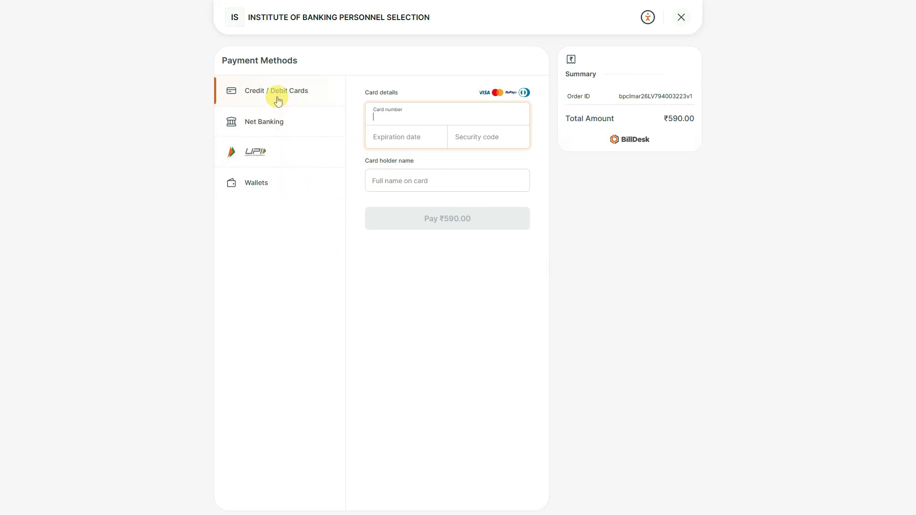
- Choose UPI as the payment method and show the QR code for paying the application fee
{"action": "left_click", "coordinate": [288, 152]}
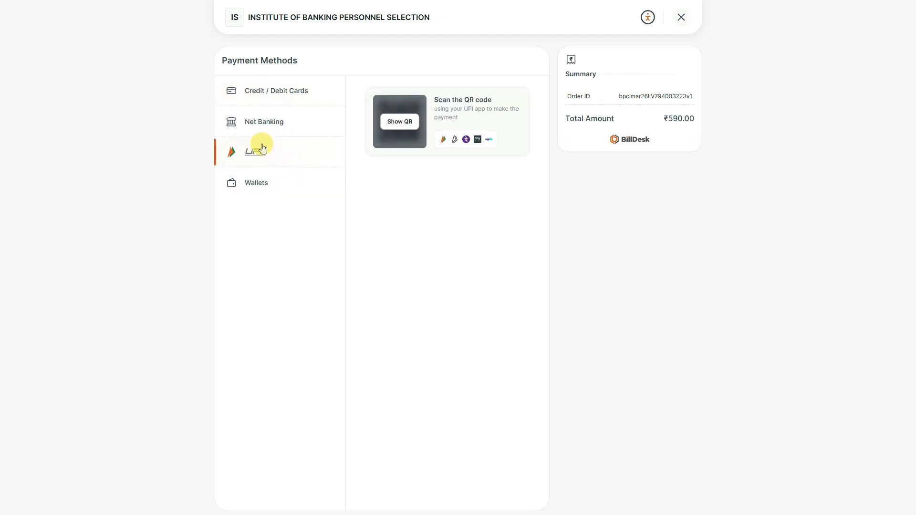
{"action": "left_click", "coordinate": [410, 123]}
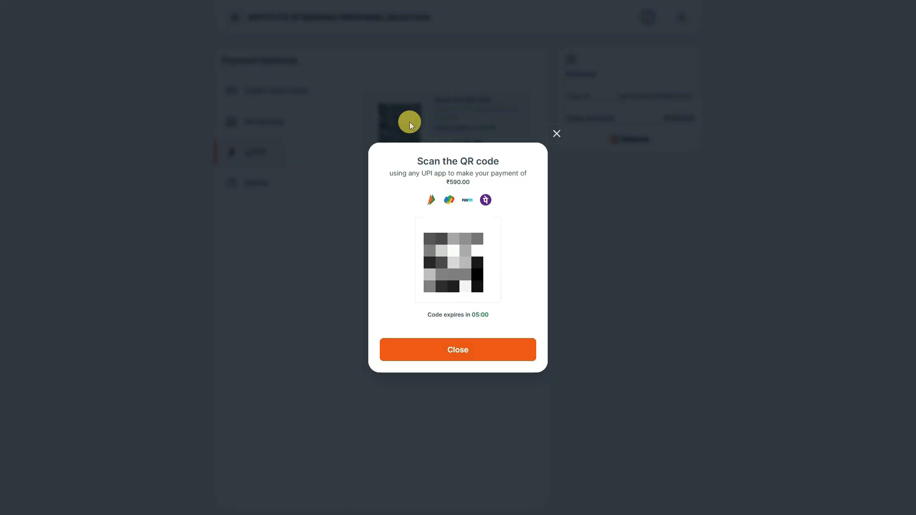